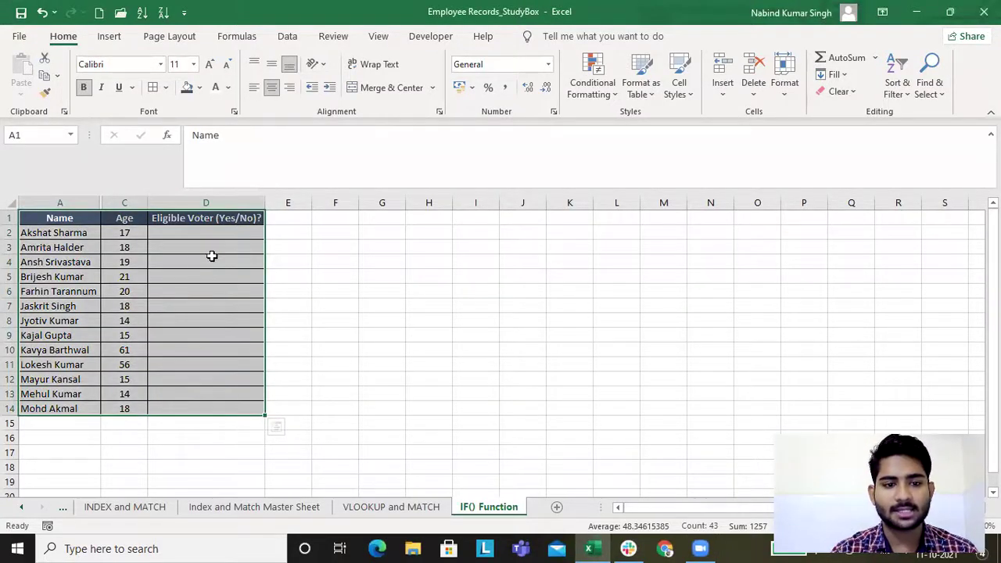
# Highlight the employee names and Age values, then move beside the table to scratch cell G2
pyautogui.click(48, 234)
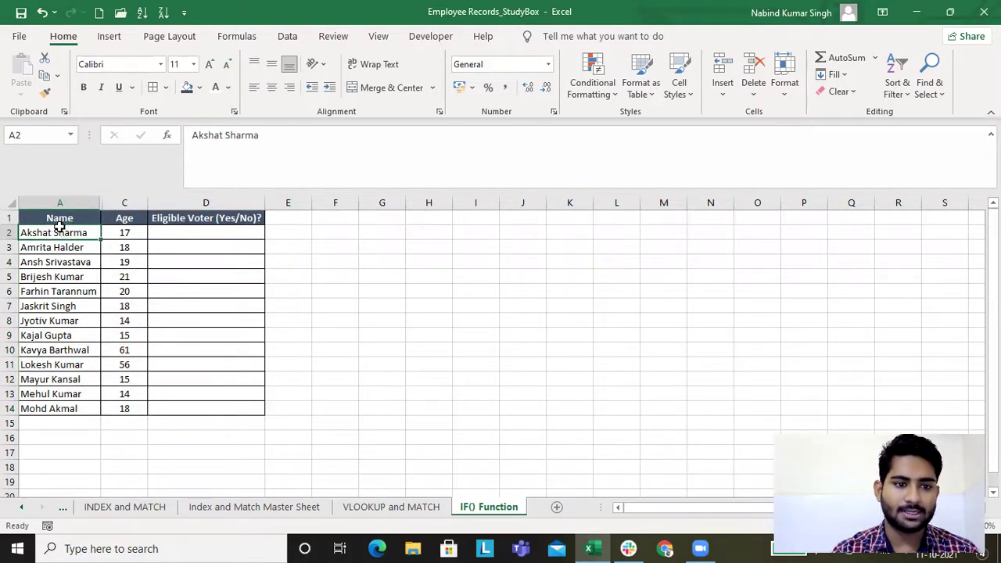
pyautogui.moveTo(63, 231); pyautogui.dragTo(61, 401)
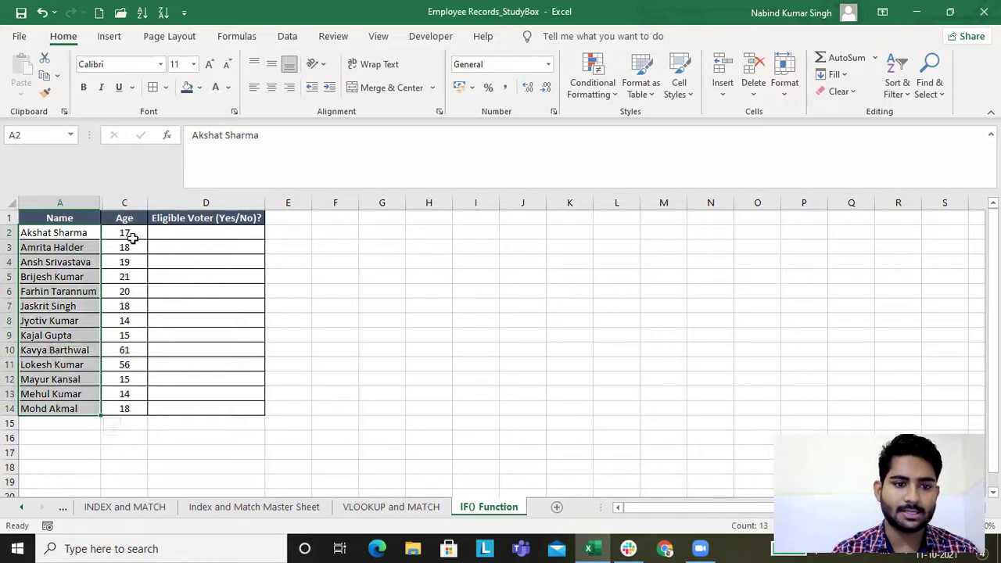
pyautogui.moveTo(121, 232); pyautogui.dragTo(133, 407)
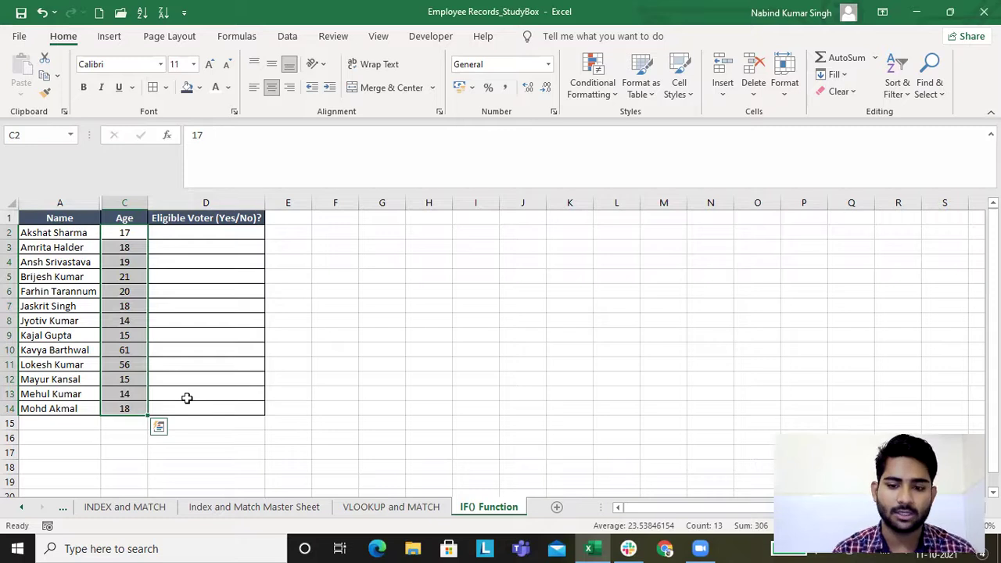
pyautogui.press('Right')
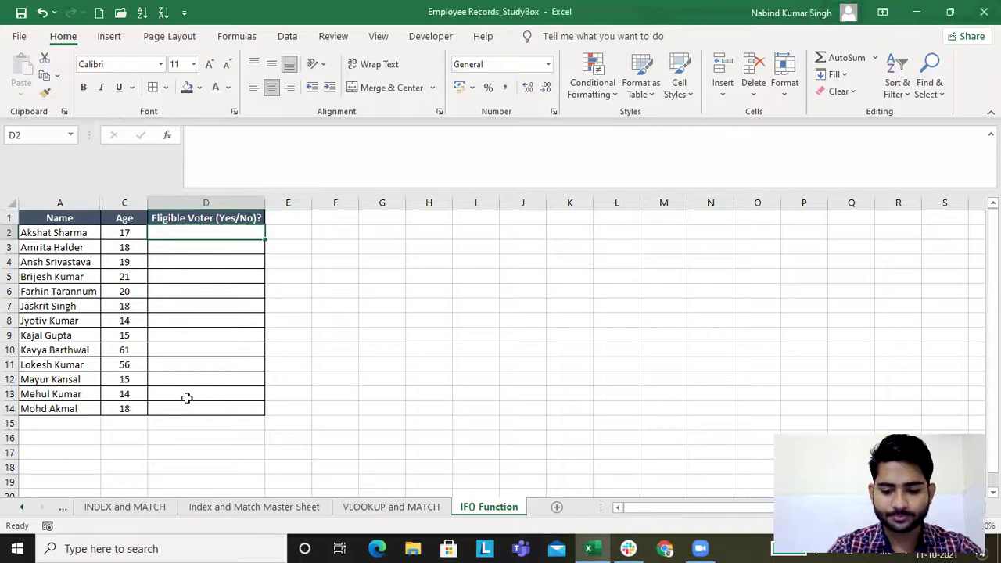
pyautogui.press('Right')
pyautogui.press('Right')
pyautogui.press('Right')
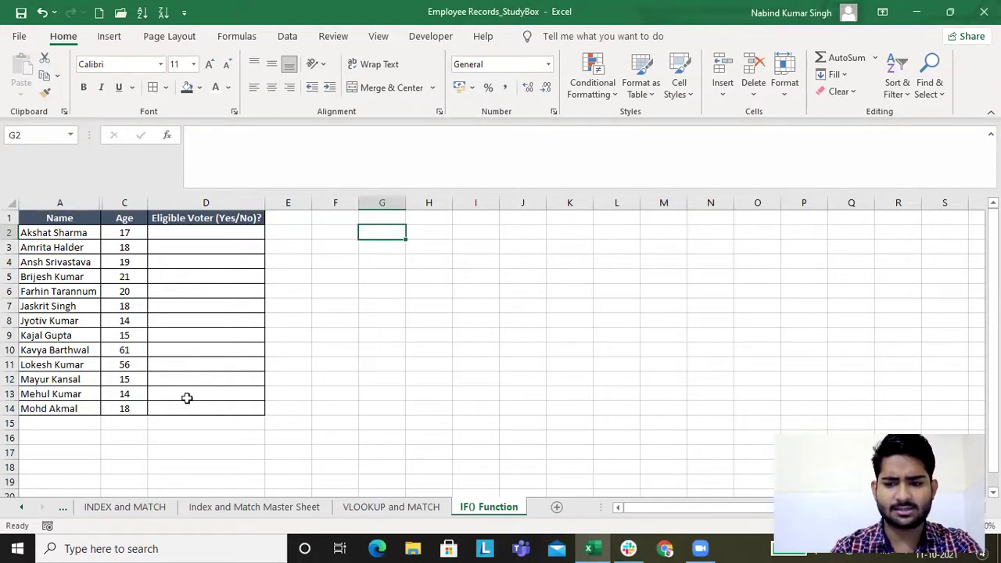
# Type a scratch 'Test. true,false' note in G2, erase it, and return to D2
pyautogui.write('=')
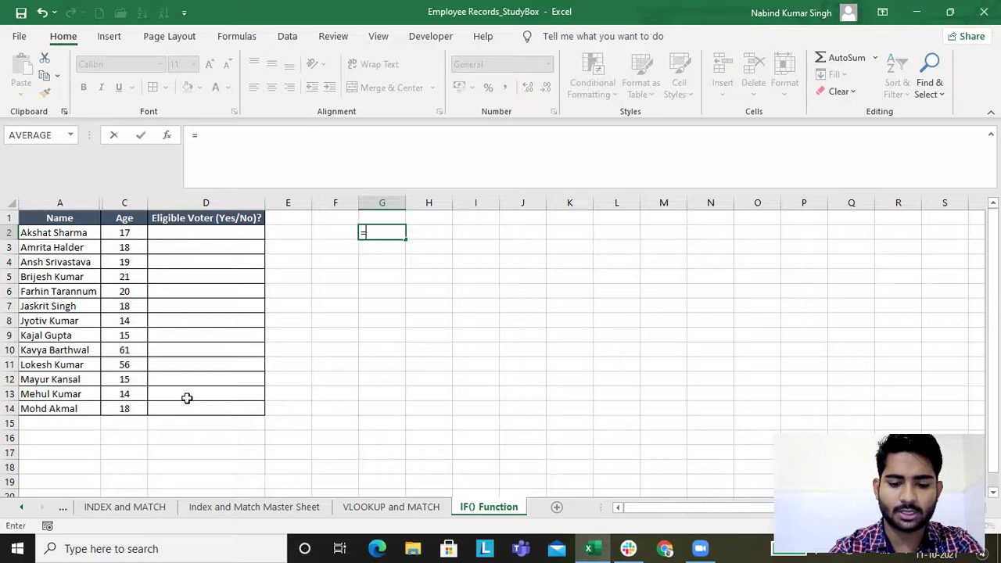
pyautogui.press('BackSpace')
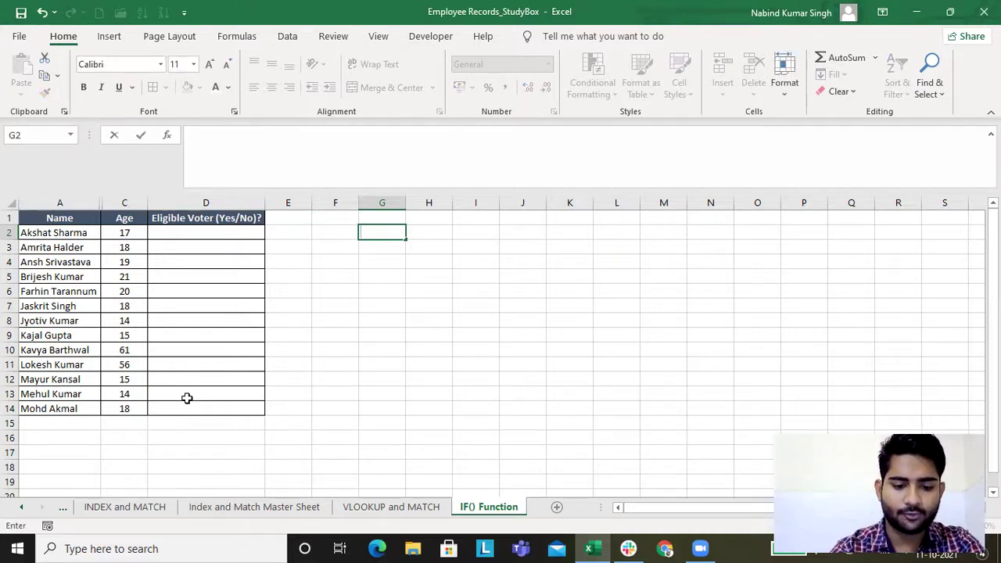
pyautogui.write('Test')
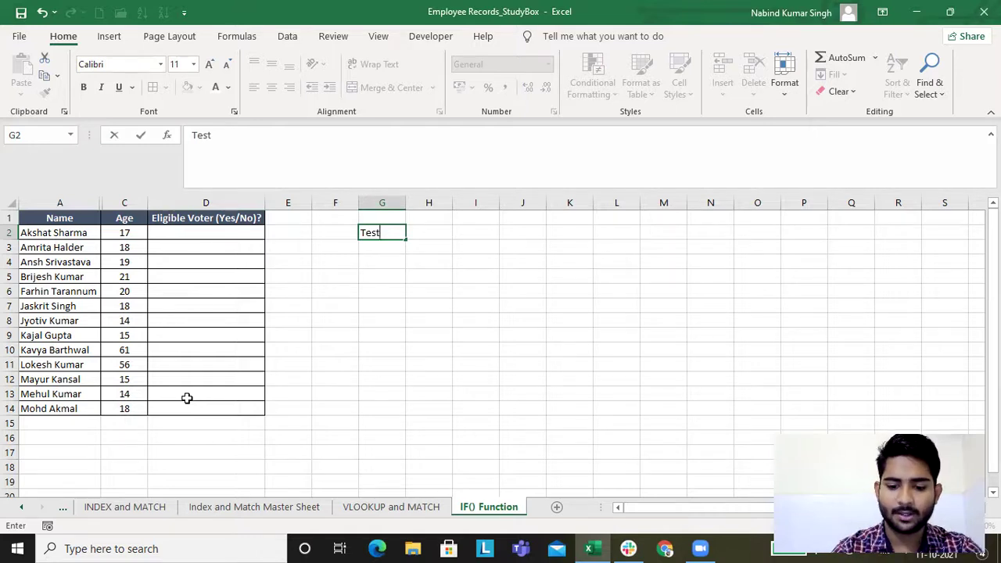
pyautogui.write('. tur')
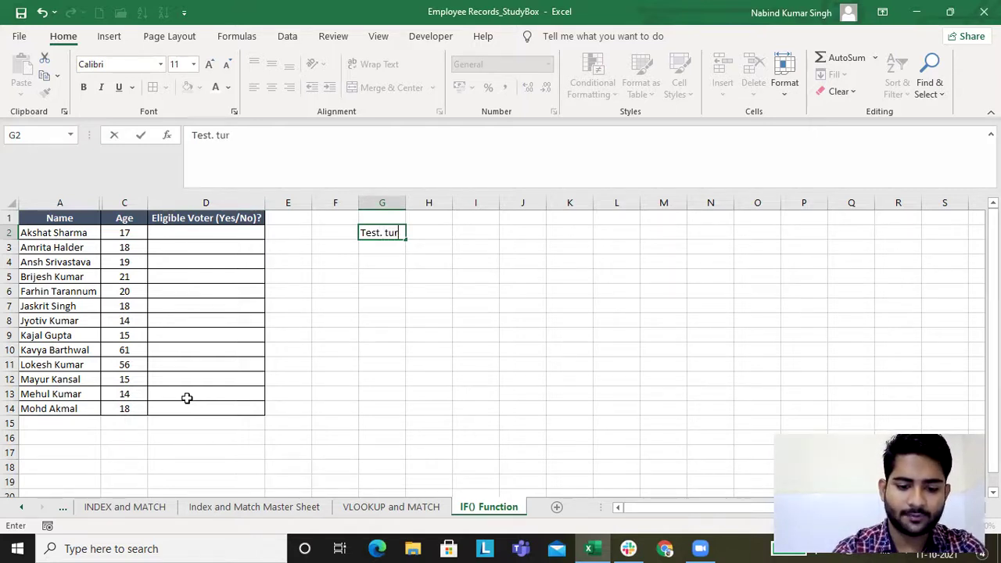
pyautogui.write('s')
pyautogui.press('BackSpace')
pyautogui.press('BackSpace')
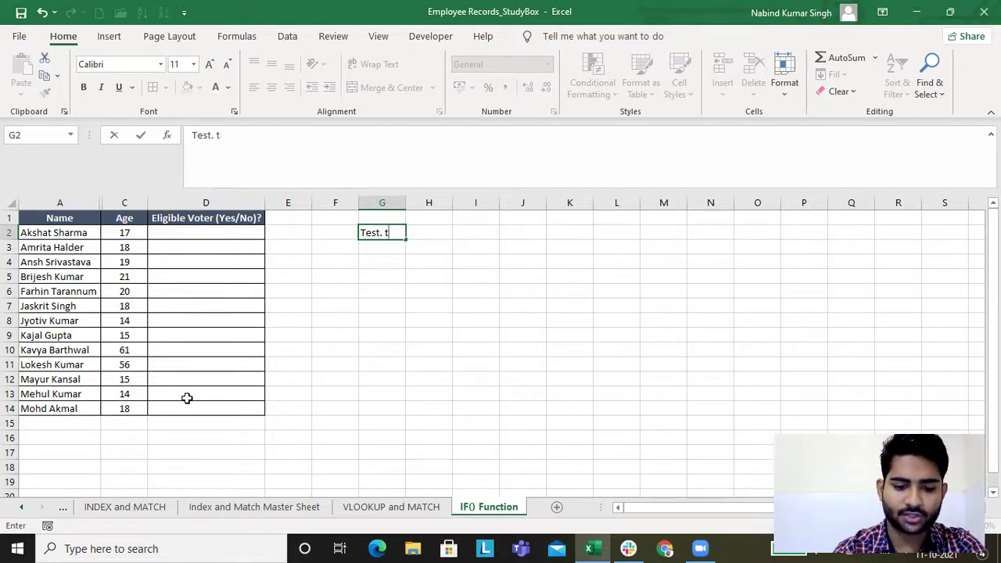
pyautogui.write('rue')
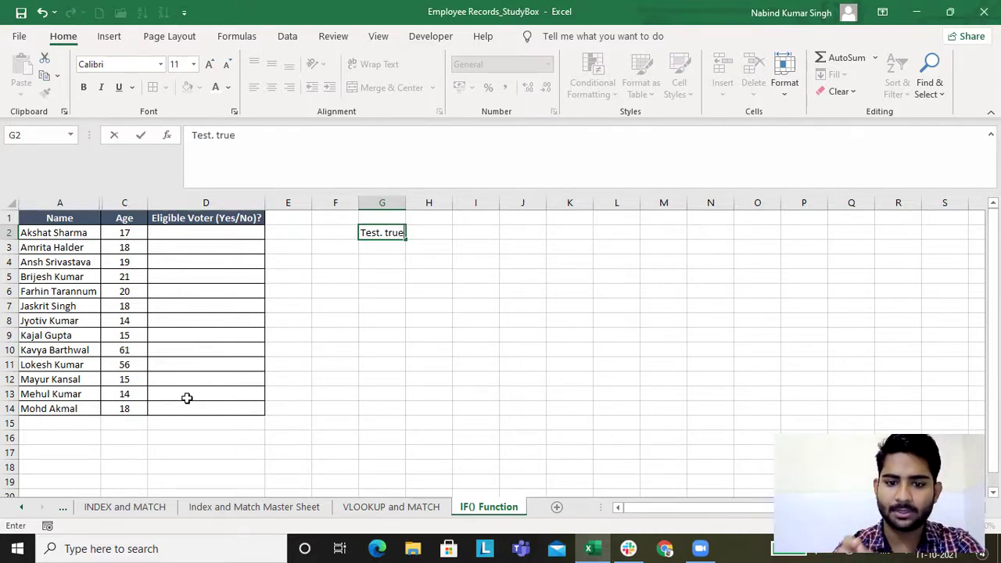
pyautogui.write(',false')
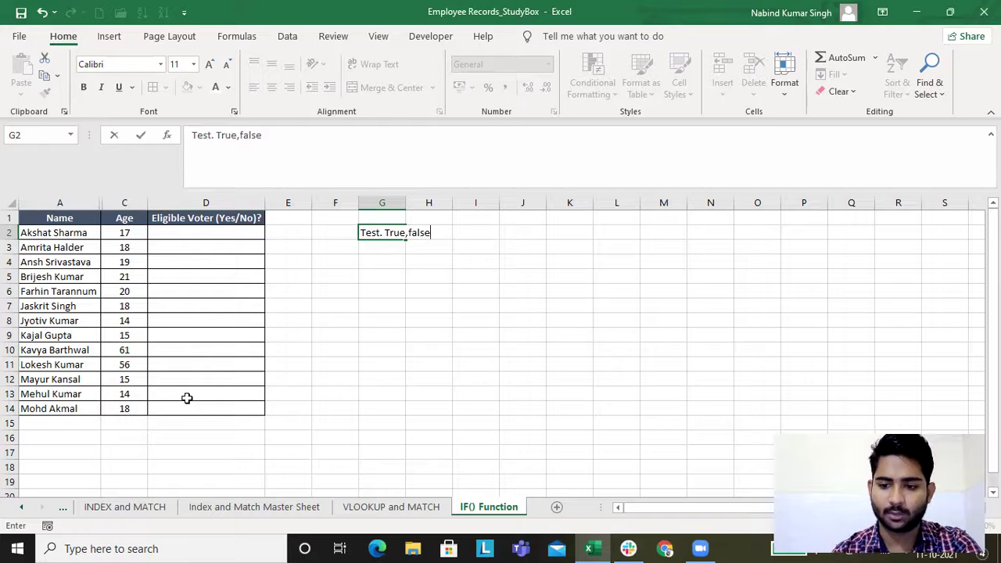
pyautogui.press('BackSpace')
pyautogui.press('BackSpace')
pyautogui.press('BackSpace')
pyautogui.press('BackSpace')
pyautogui.press('BackSpace')
pyautogui.press('BackSpace')
pyautogui.press('BackSpace')
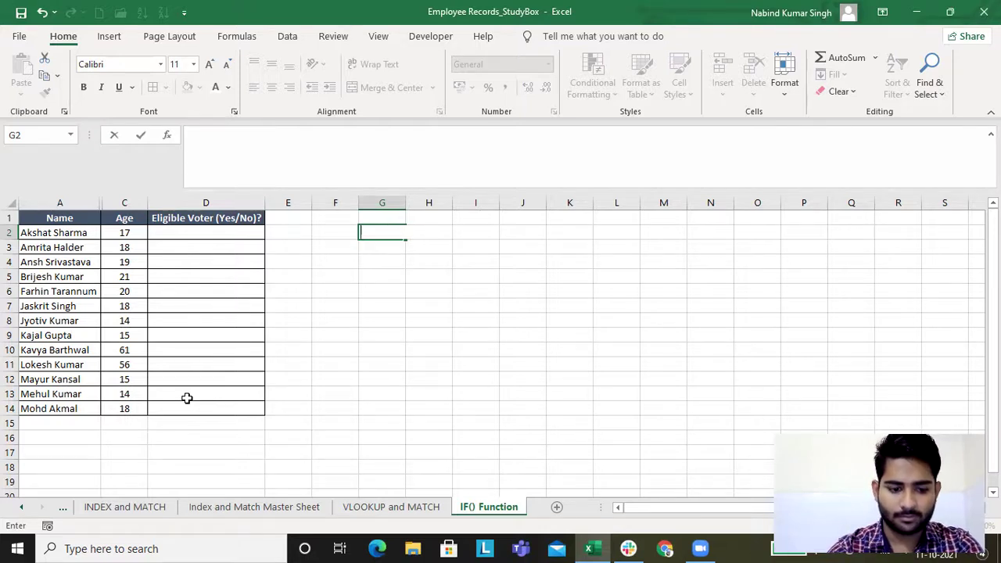
pyautogui.press('Escape')
pyautogui.press('Left')
pyautogui.press('Left')
pyautogui.press('Left')
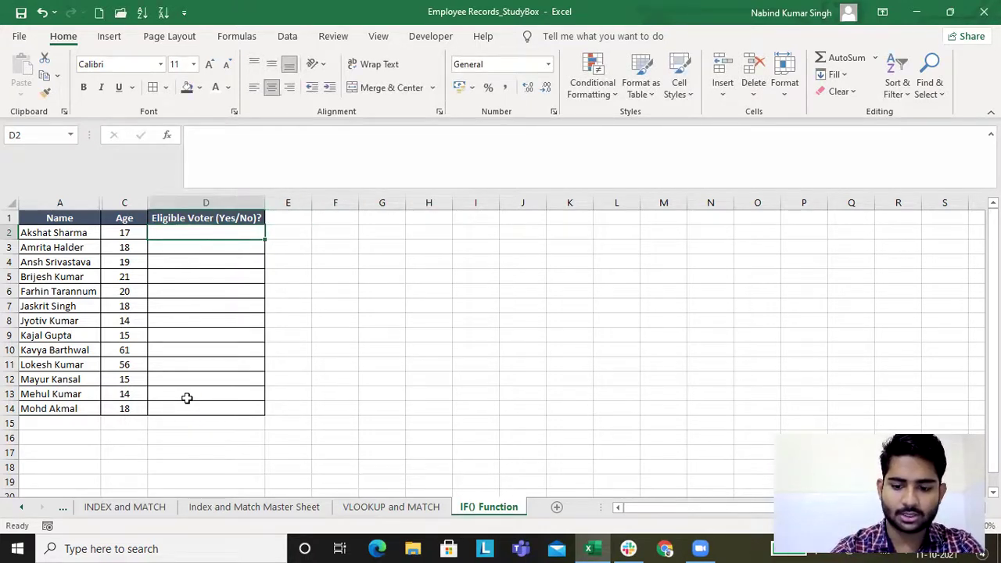
# Enter =IF(C2>=18,"Yes","No") in D2, giving No for age 17
pyautogui.write('=if')
pyautogui.press('Tab')
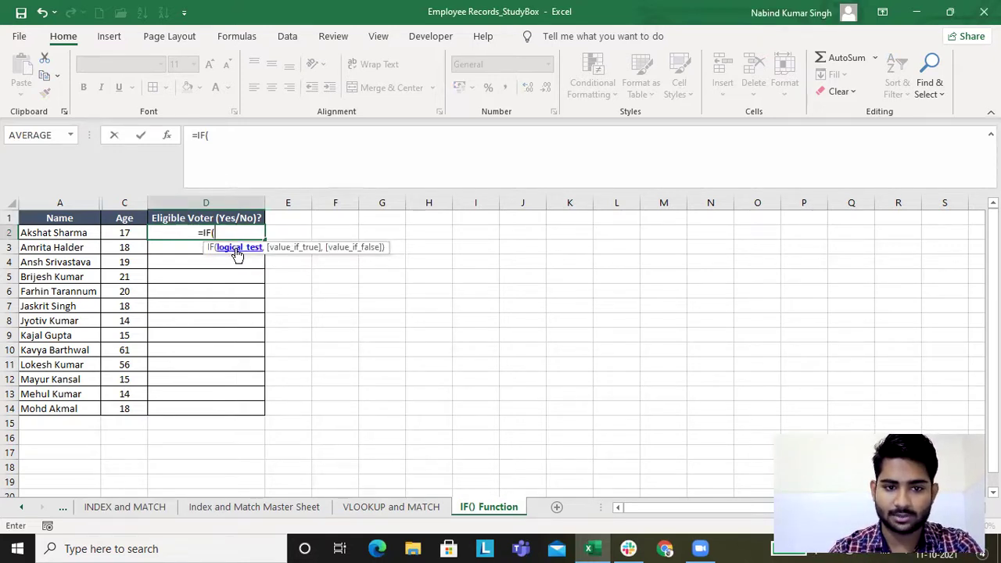
pyautogui.click(127, 234)
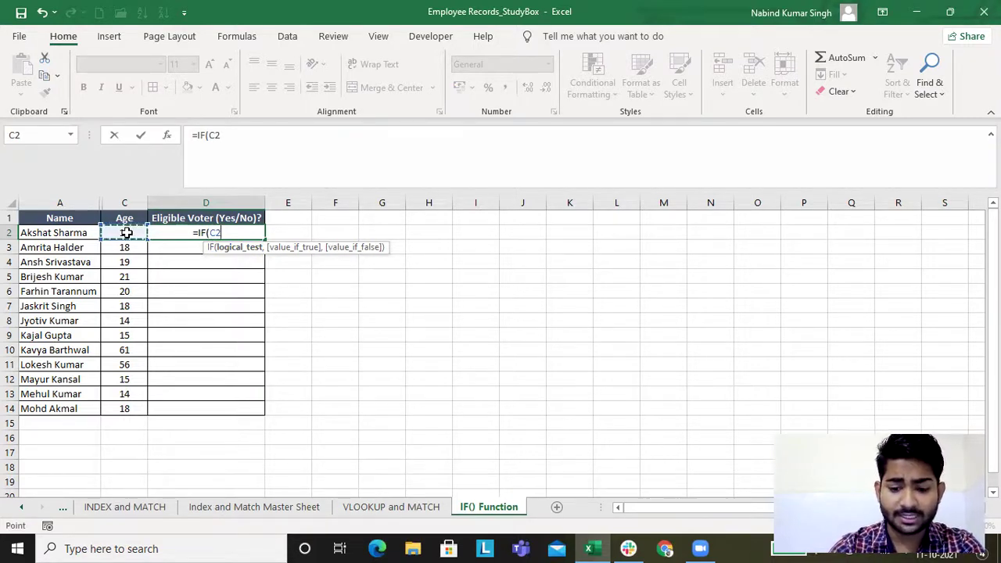
pyautogui.write('>=')
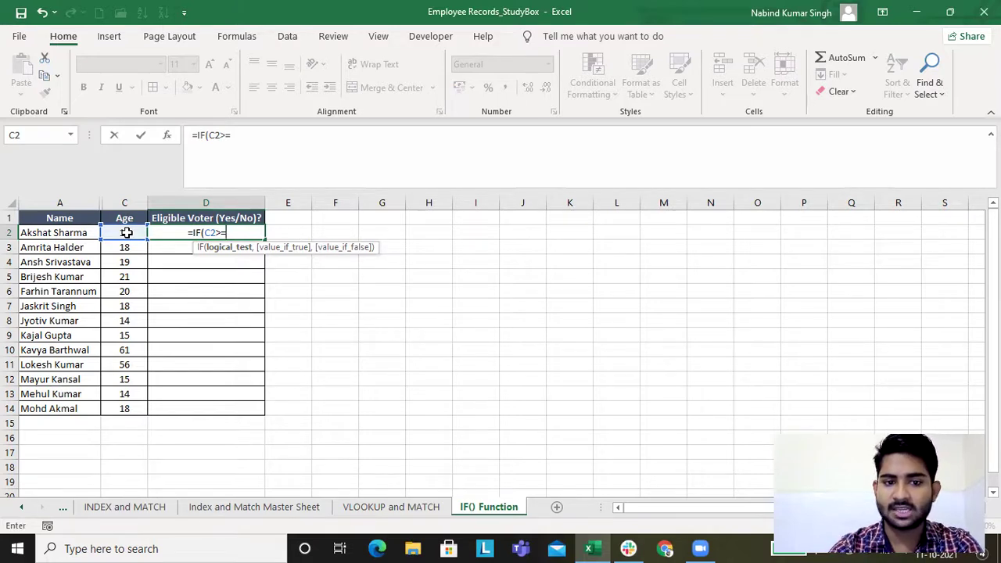
pyautogui.write('18')
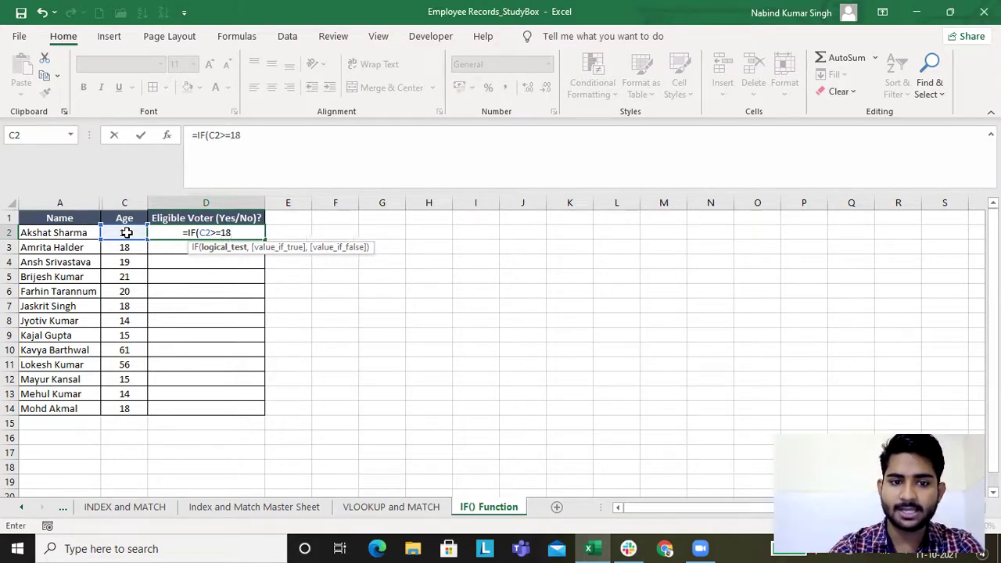
pyautogui.write(',')
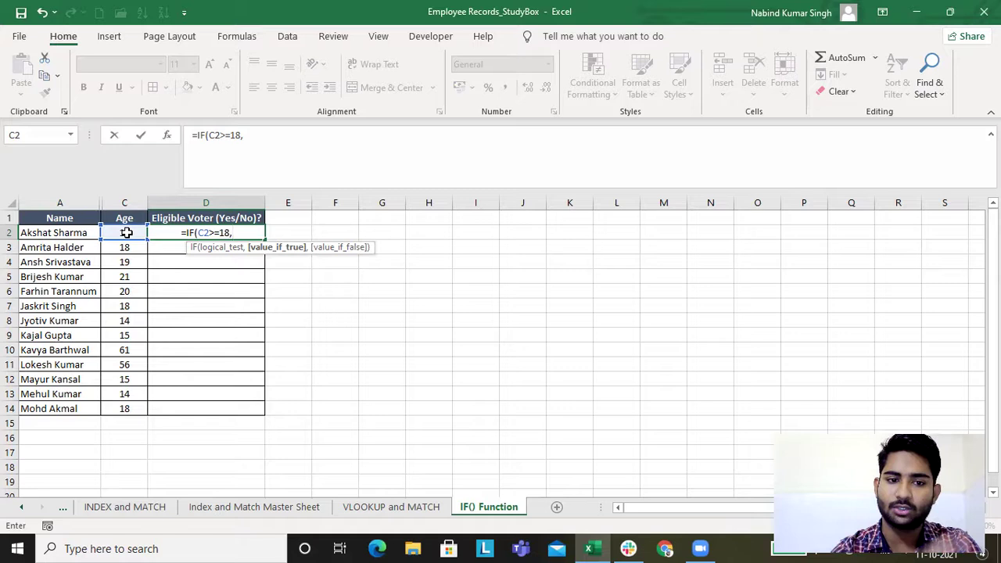
pyautogui.write('Yes')
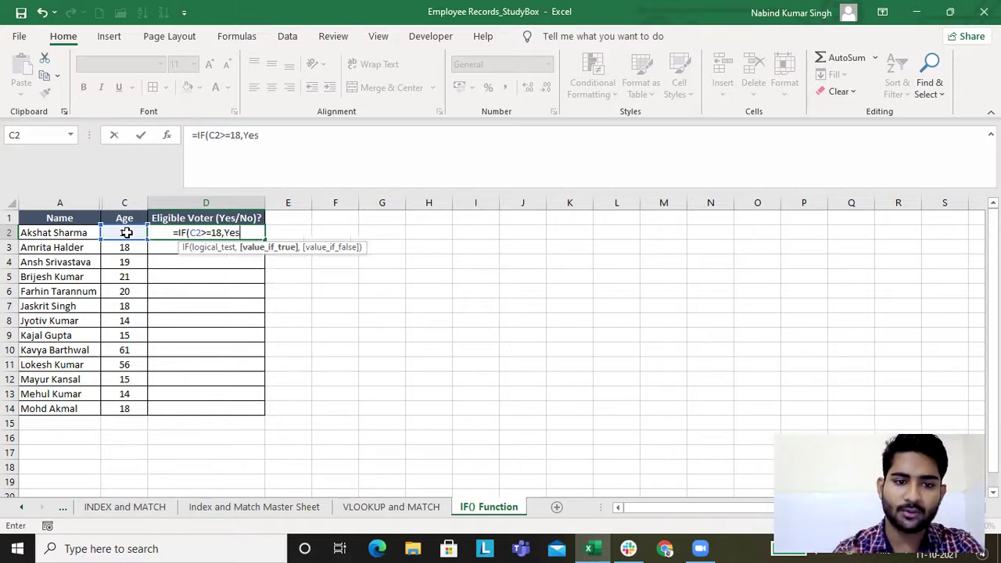
pyautogui.press('BackSpace')
pyautogui.press('BackSpace')
pyautogui.press('BackSpace')
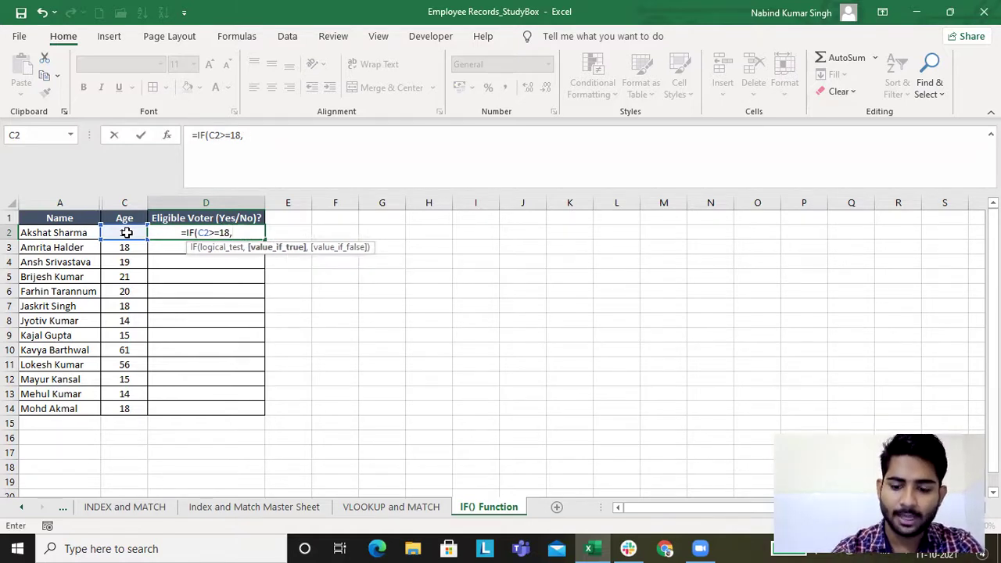
pyautogui.write('"Yes')
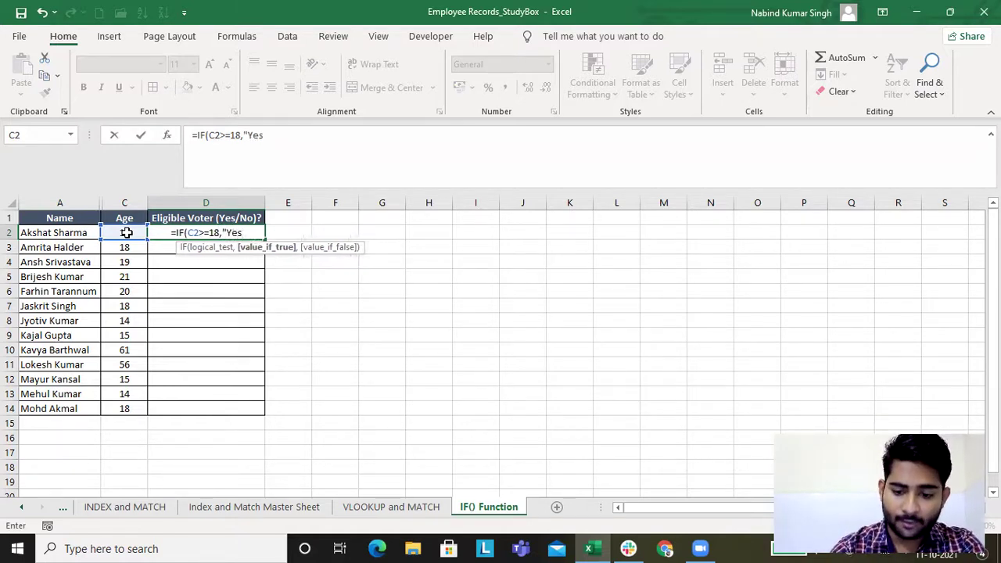
pyautogui.write('"')
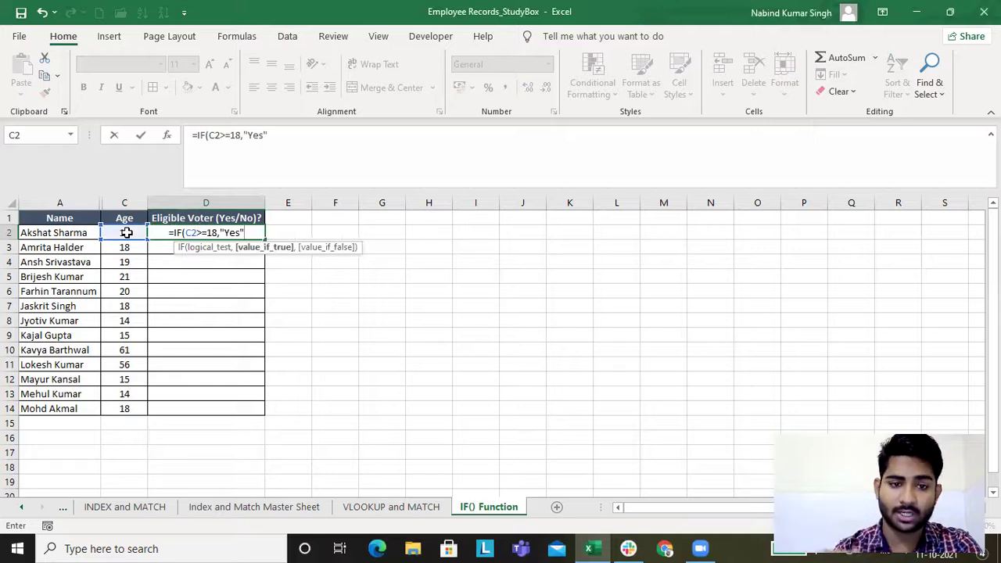
pyautogui.write(',')
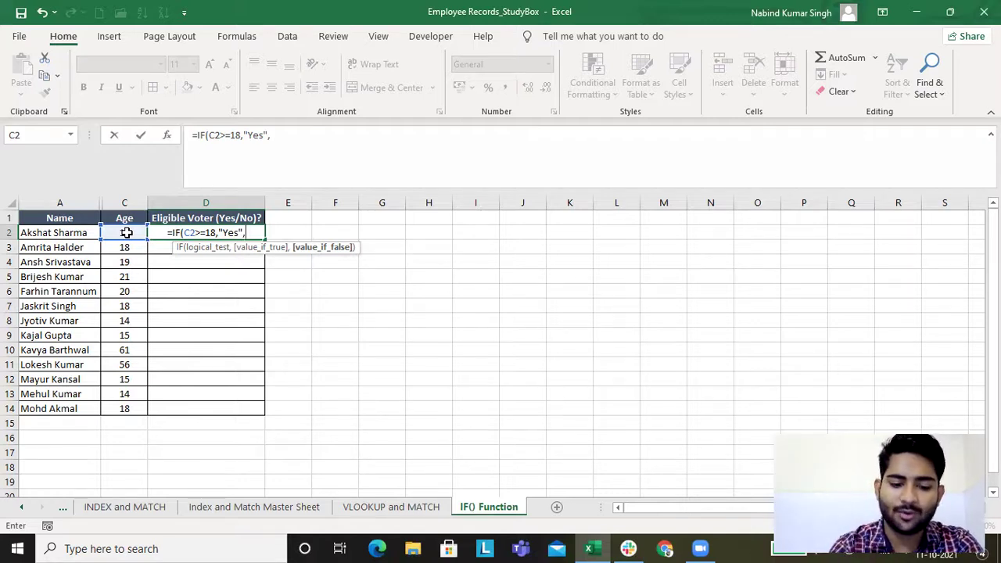
pyautogui.write('"N')
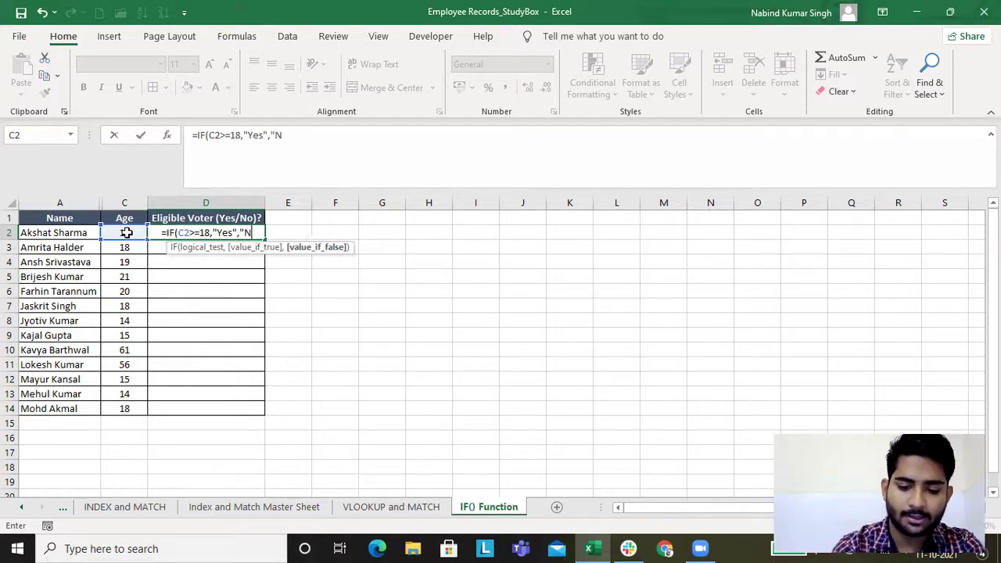
pyautogui.write('o"')
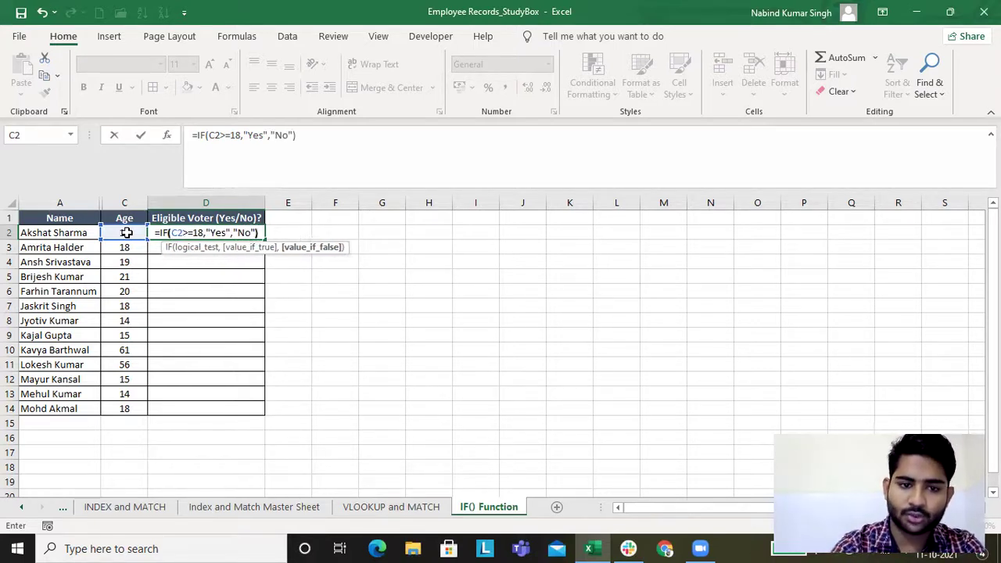
pyautogui.write(')')
pyautogui.press('Return')
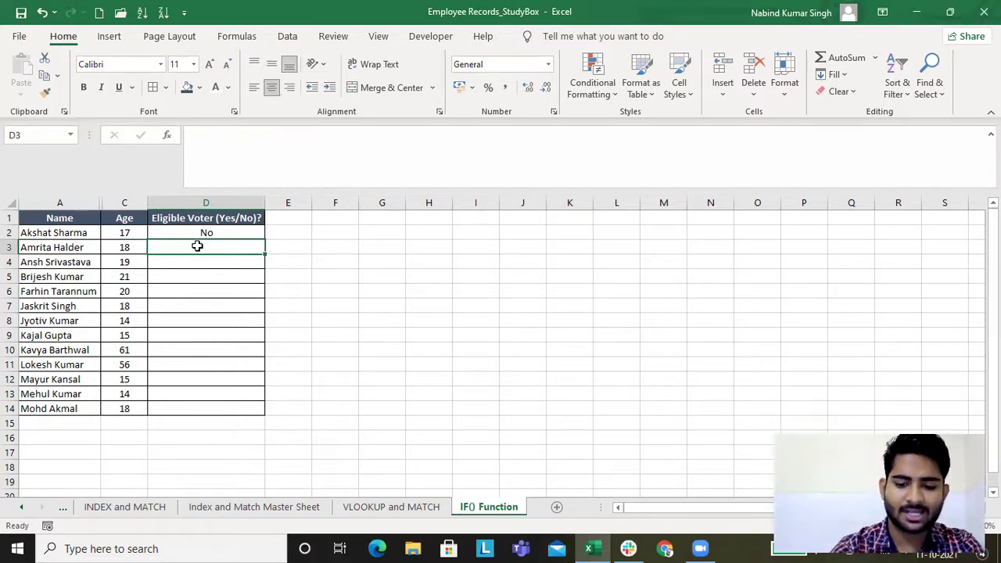
# Type =IF(C3>=18,"Eligible for Voting","Not Eligible for Voting") into D3, fixing typos along the way
pyautogui.write('=')
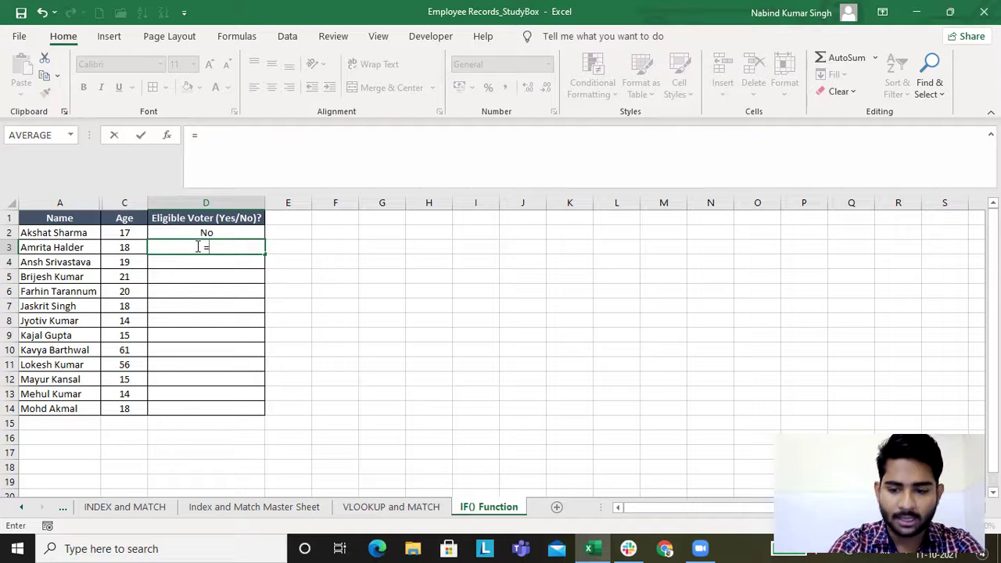
pyautogui.write('if')
pyautogui.press('Tab')
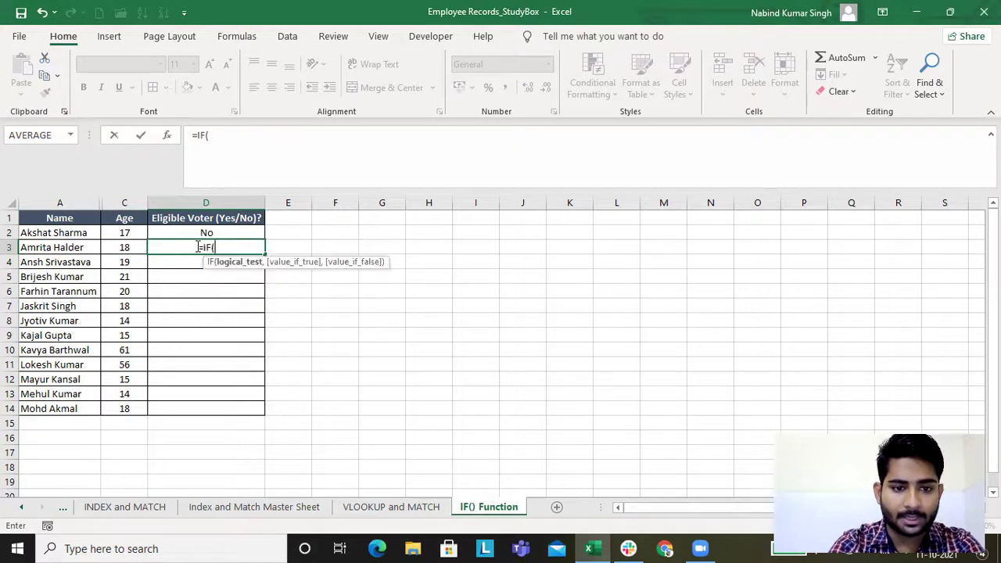
pyautogui.press('Left')
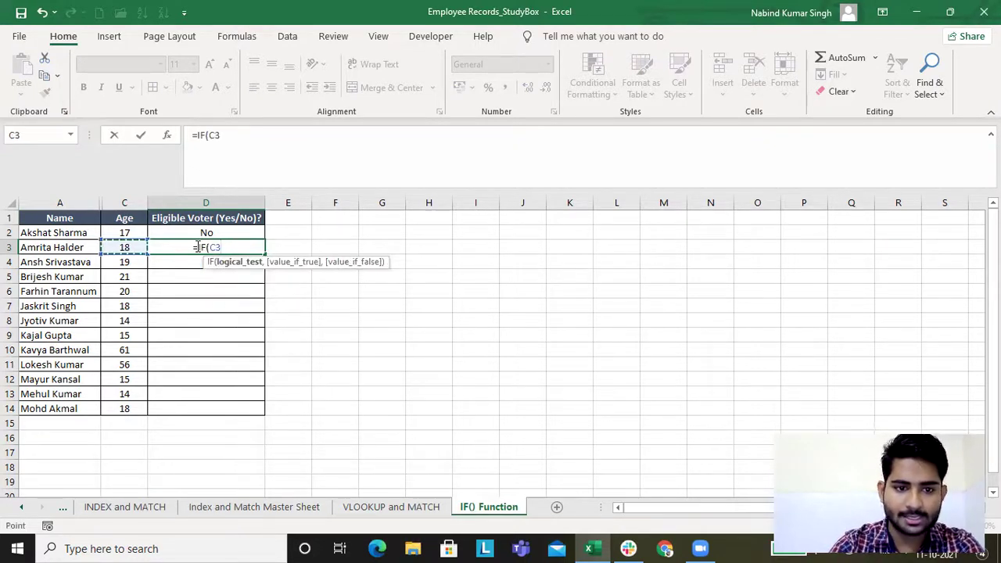
pyautogui.write('>=')
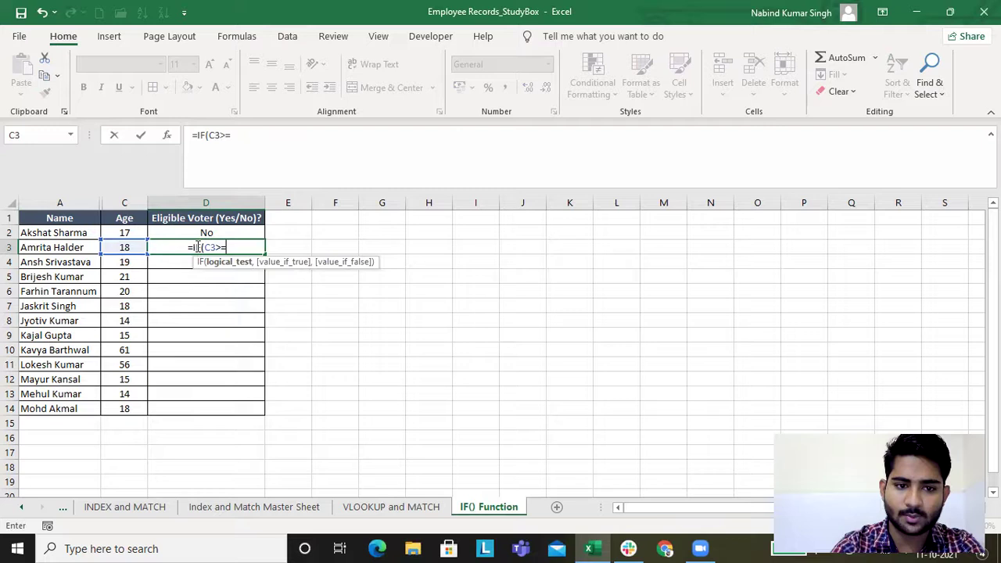
pyautogui.write('189')
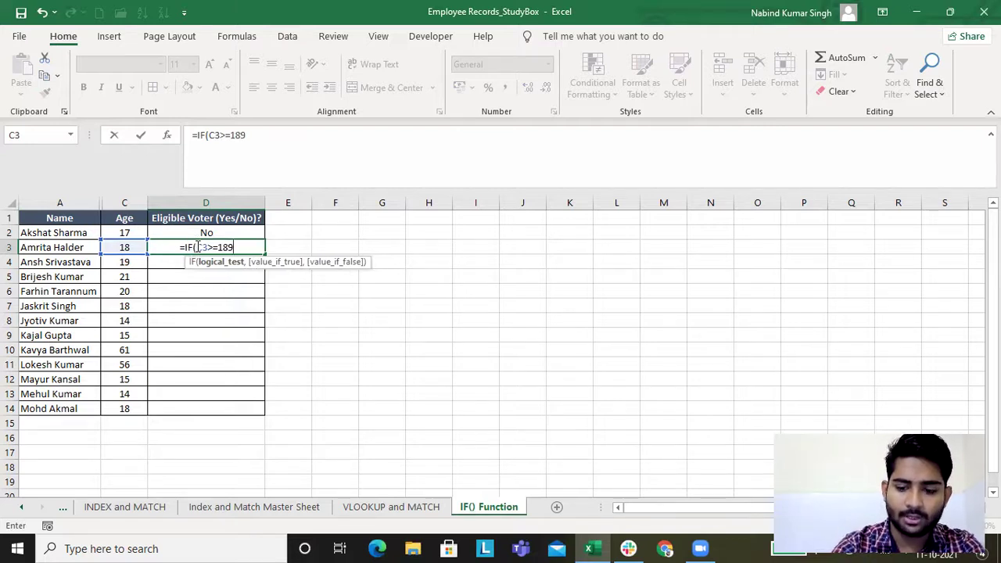
pyautogui.press('BackSpace')
pyautogui.write(',')
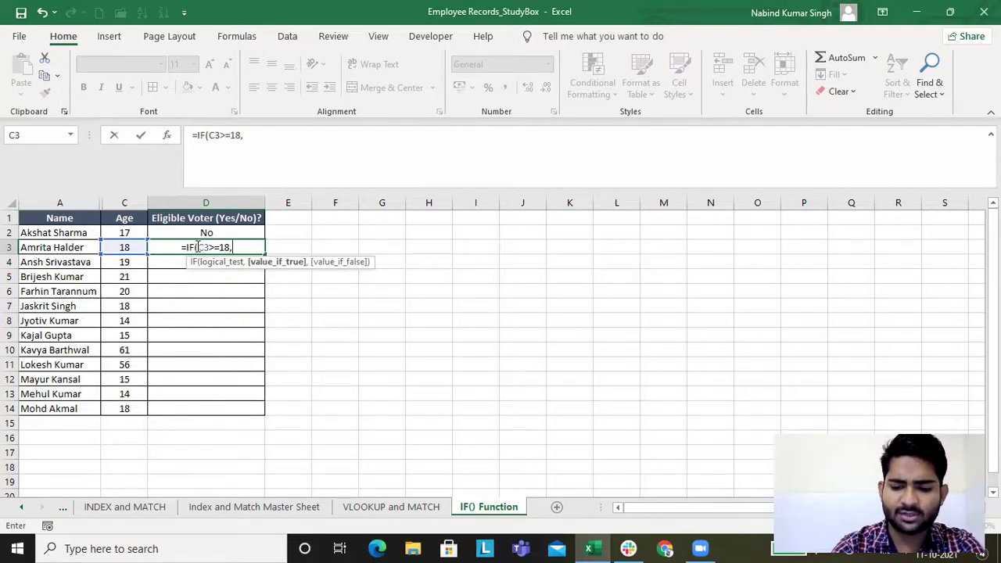
pyautogui.write('"')
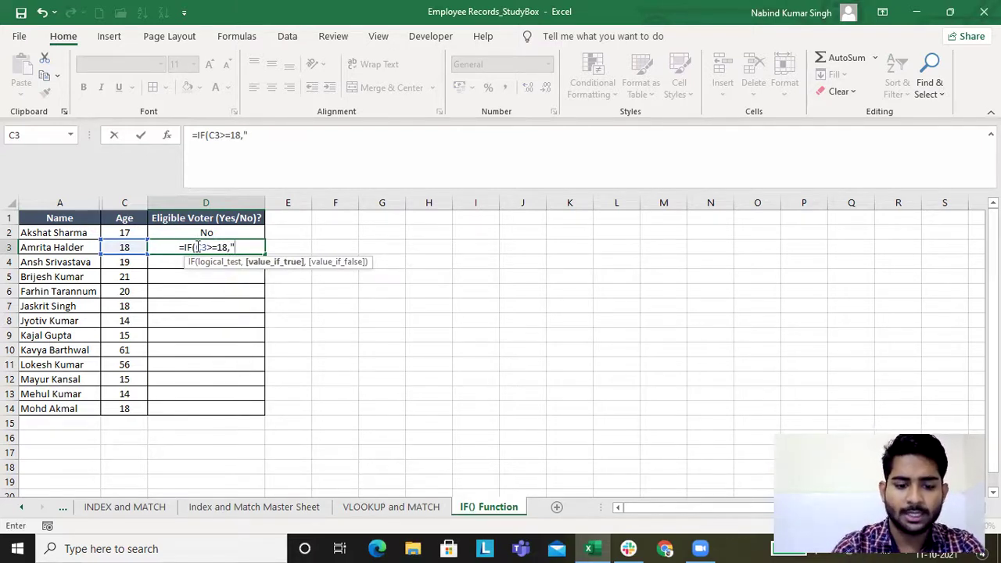
pyautogui.write('Ye')
pyautogui.press('BackSpace')
pyautogui.press('BackSpace')
pyautogui.press('BackSpace')
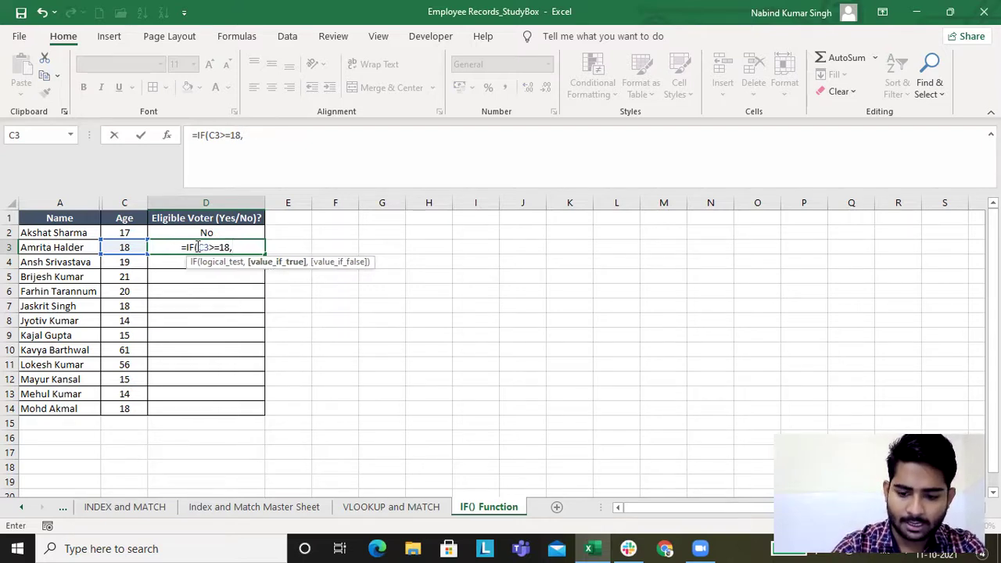
pyautogui.write('"Eli')
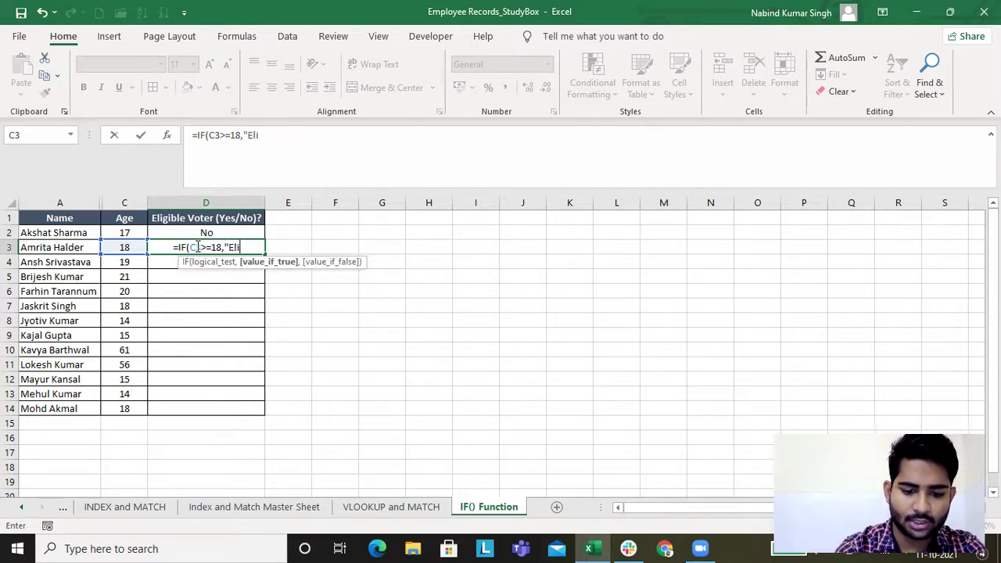
pyautogui.write('go')
pyautogui.press('BackSpace')
pyautogui.press('BackSpace')
pyautogui.press('BackSpace')
pyautogui.press('BackSpace')
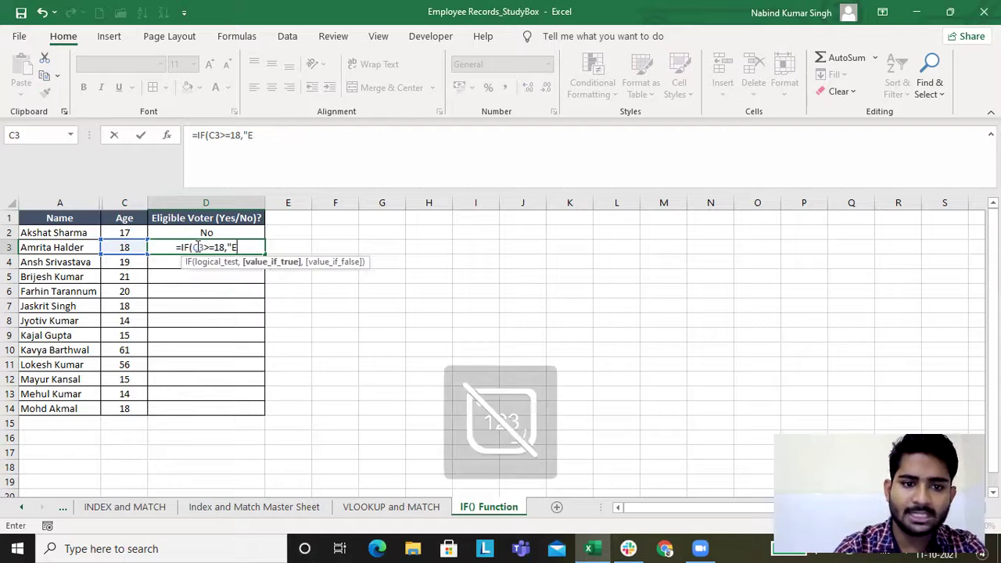
pyautogui.write('ig')
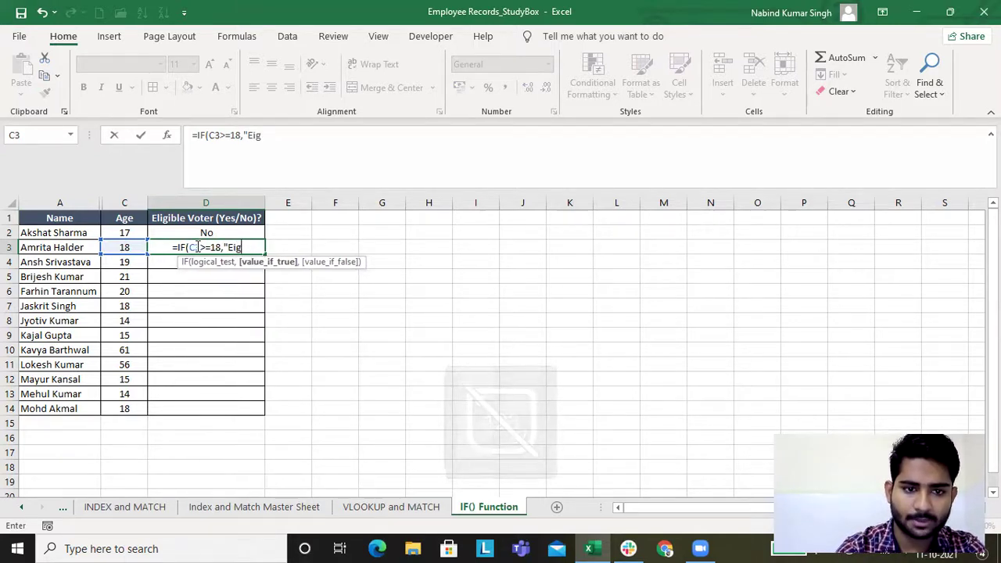
pyautogui.write('ible f')
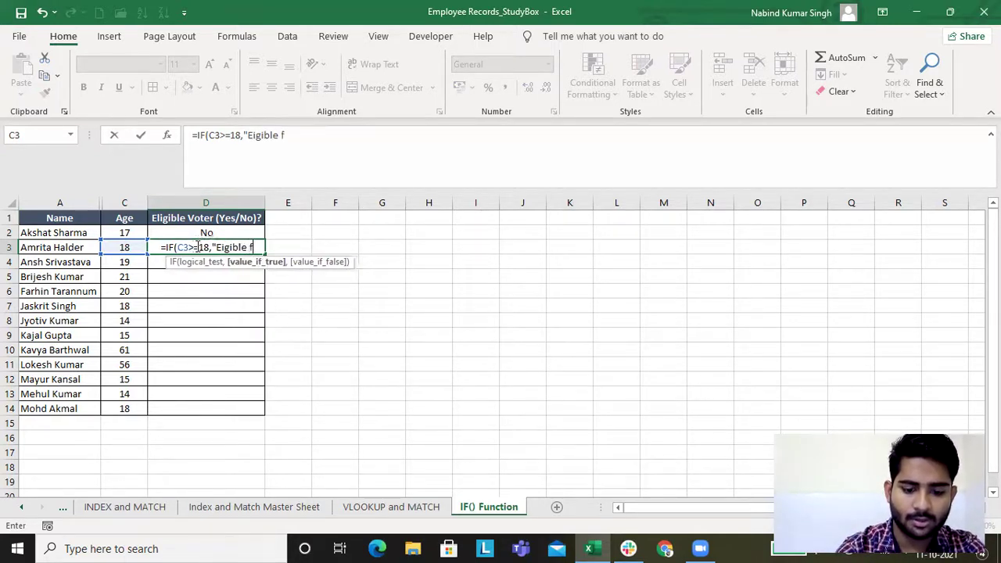
pyautogui.write('or Voting')
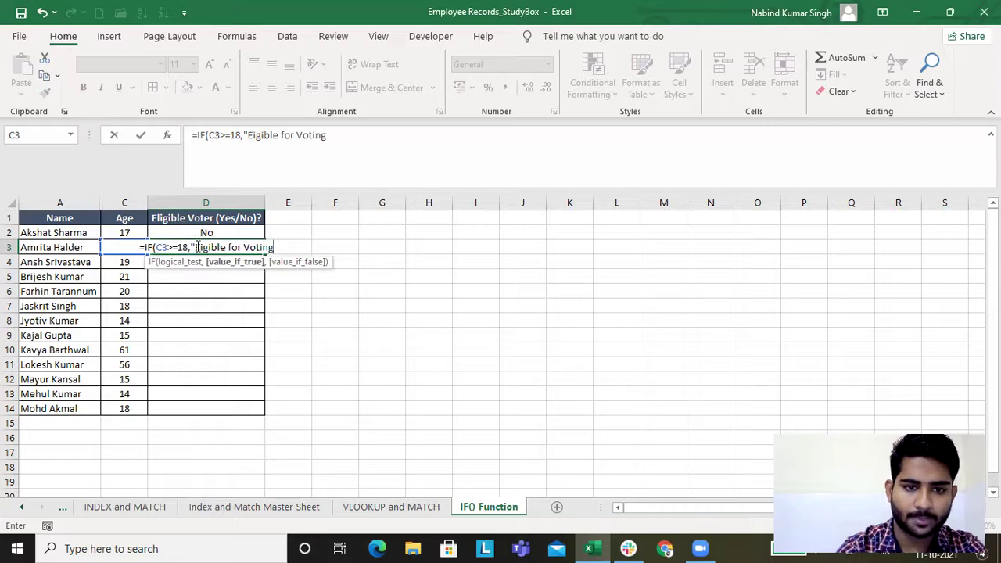
pyautogui.write('"')
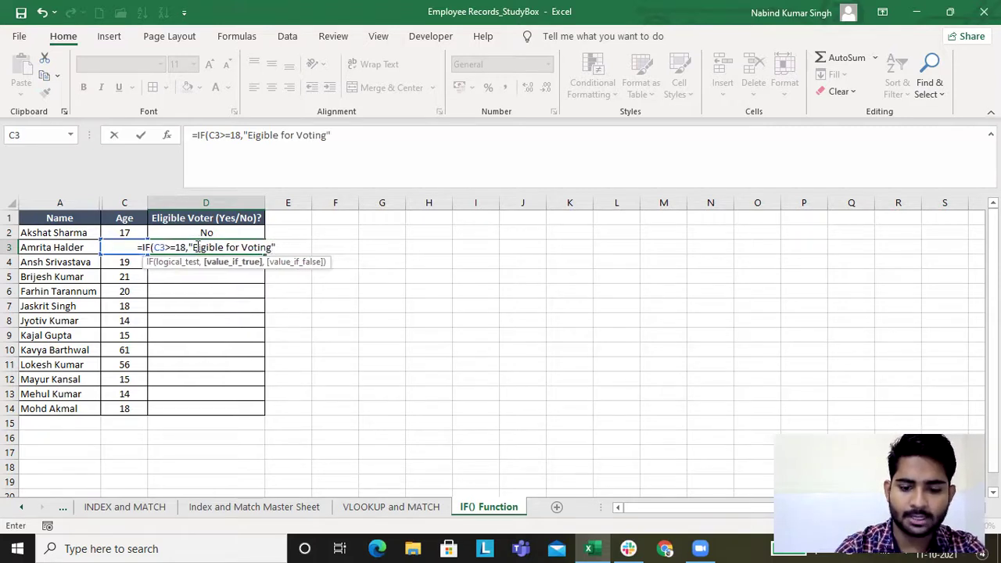
pyautogui.write(',')
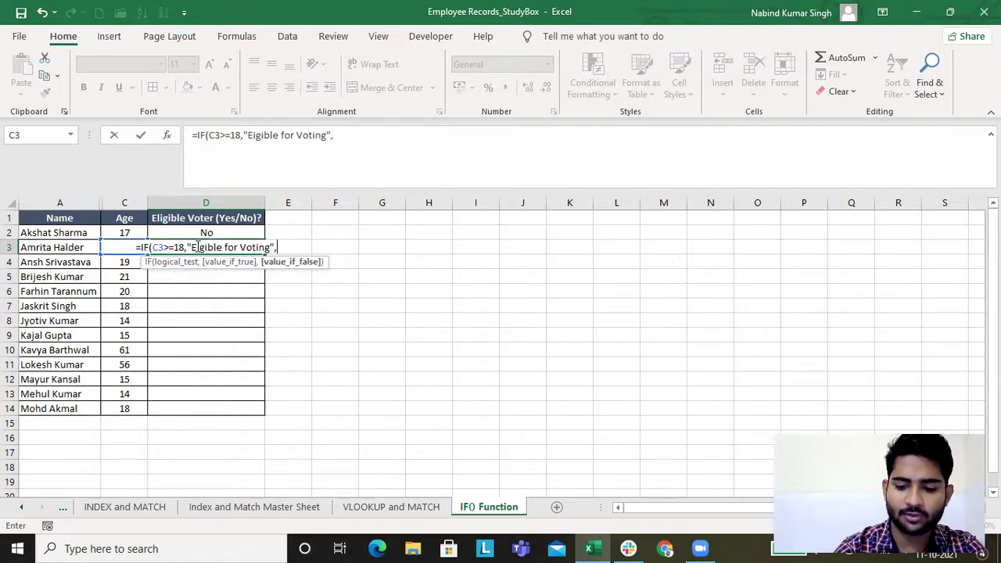
pyautogui.write(':Not ')
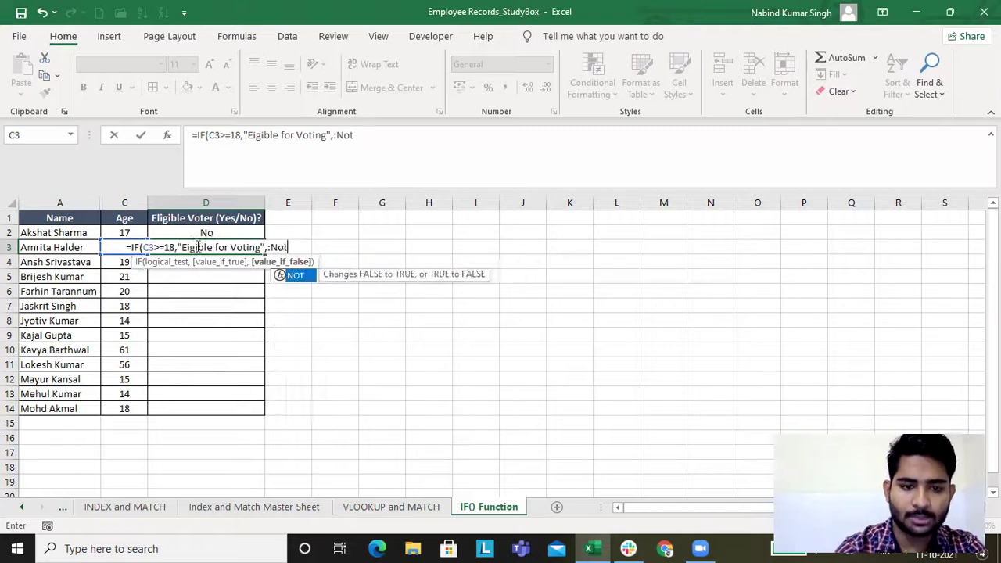
pyautogui.write('Eli')
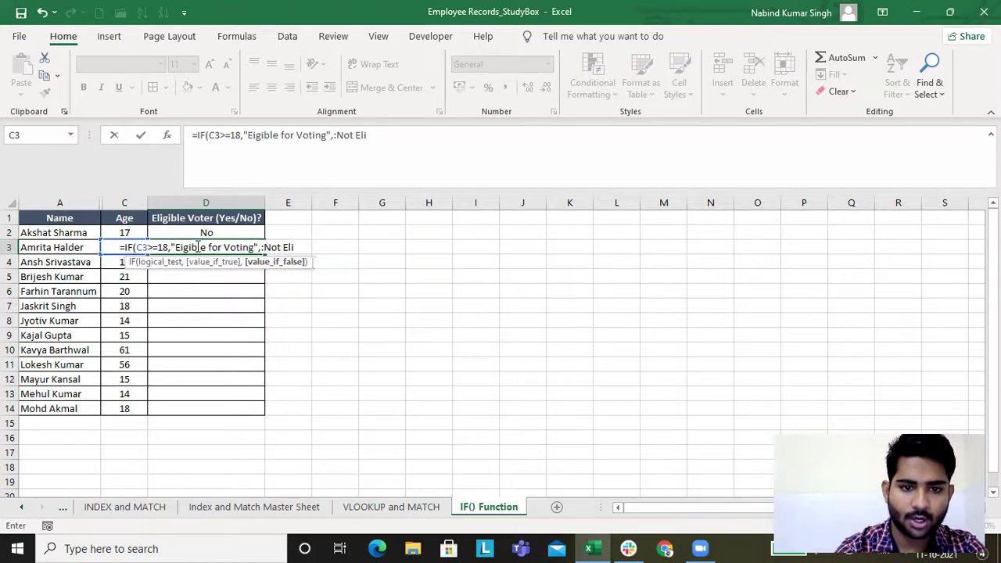
pyautogui.write('gible for ')
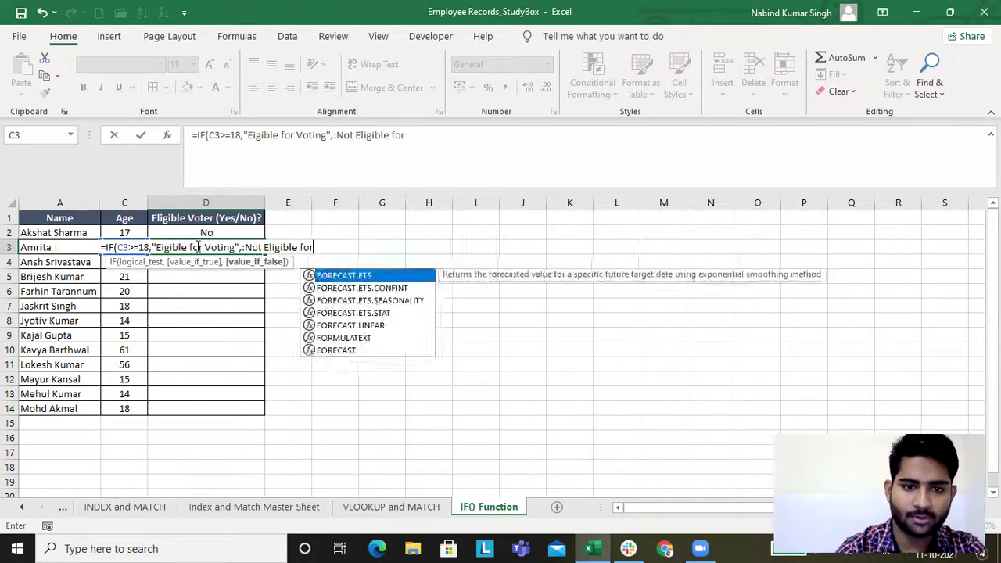
pyautogui.write('Voting')
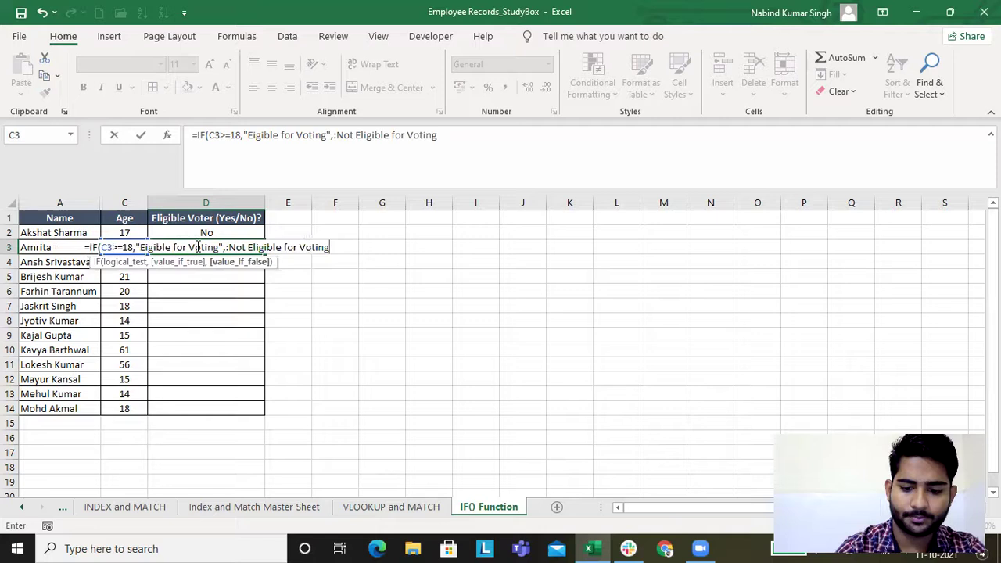
pyautogui.write('")')
# Clear the formula error by removing the stray colon and accepting Excel's suggested correction
pyautogui.press('Return')
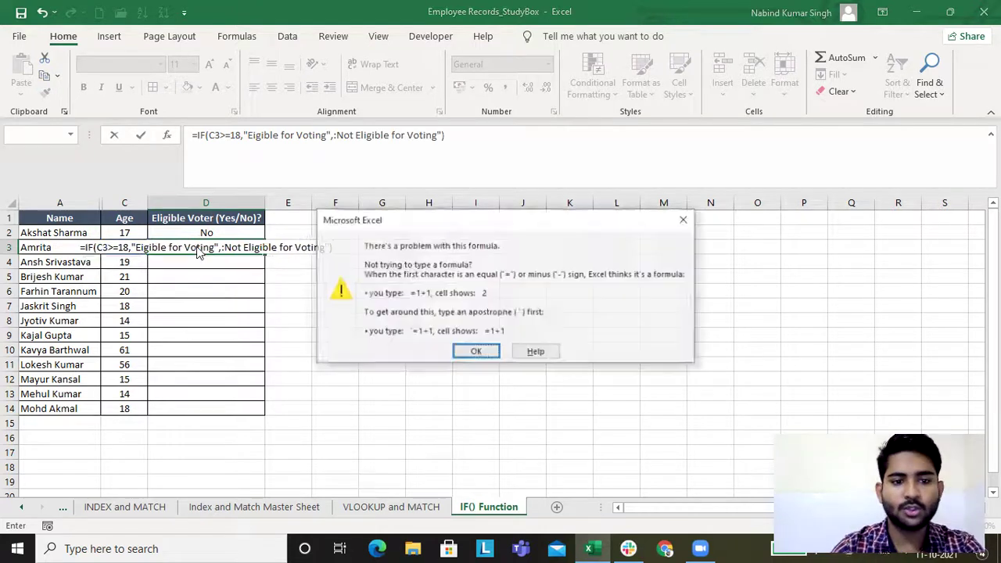
pyautogui.click(473, 353)
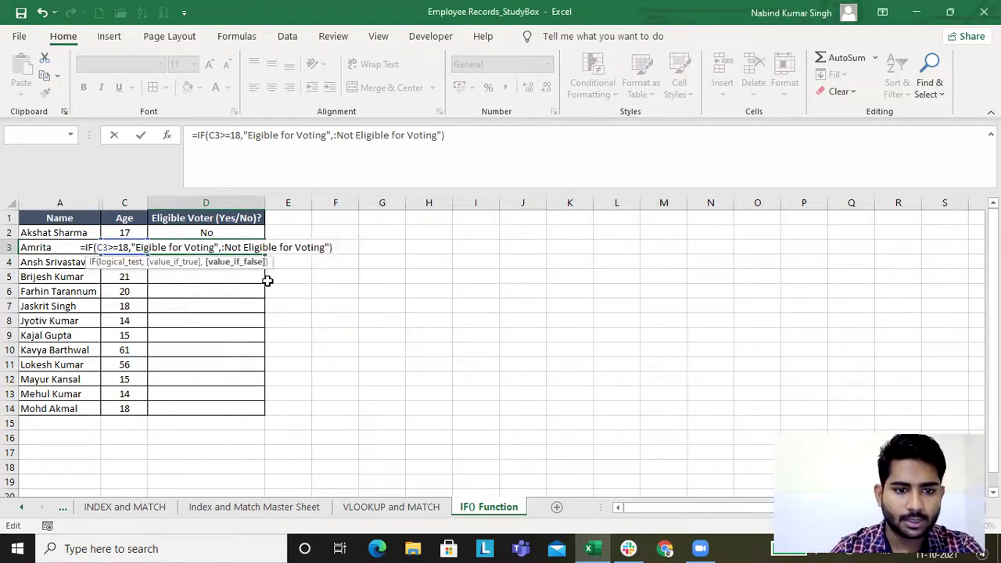
pyautogui.press('BackSpace')
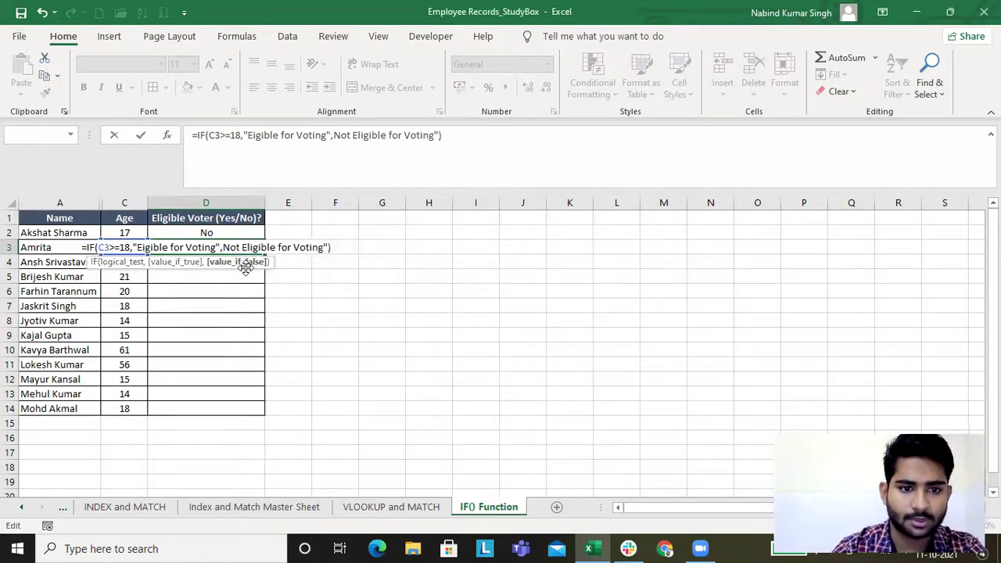
pyautogui.press('Return')
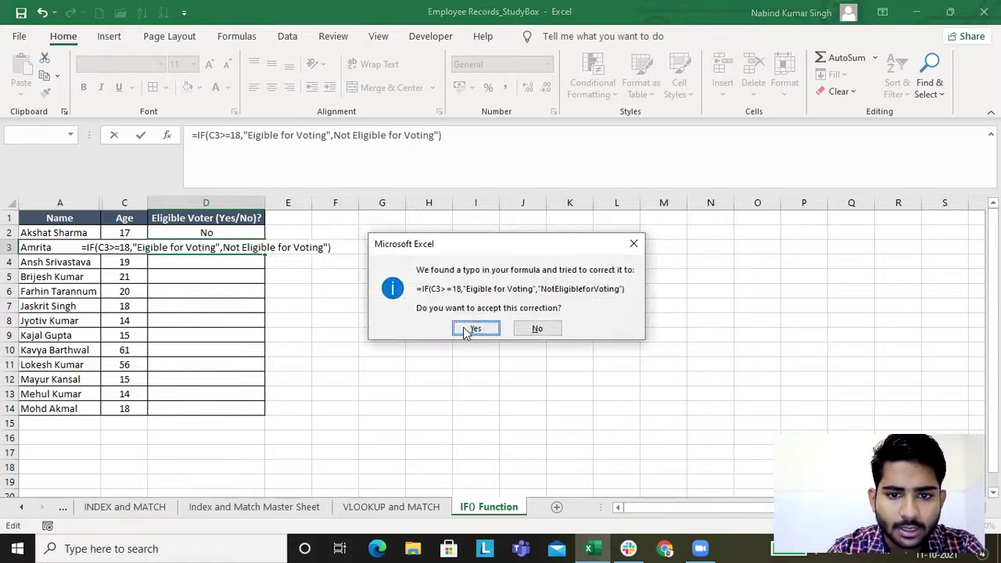
pyautogui.click(466, 332)
pyautogui.click(189, 249)
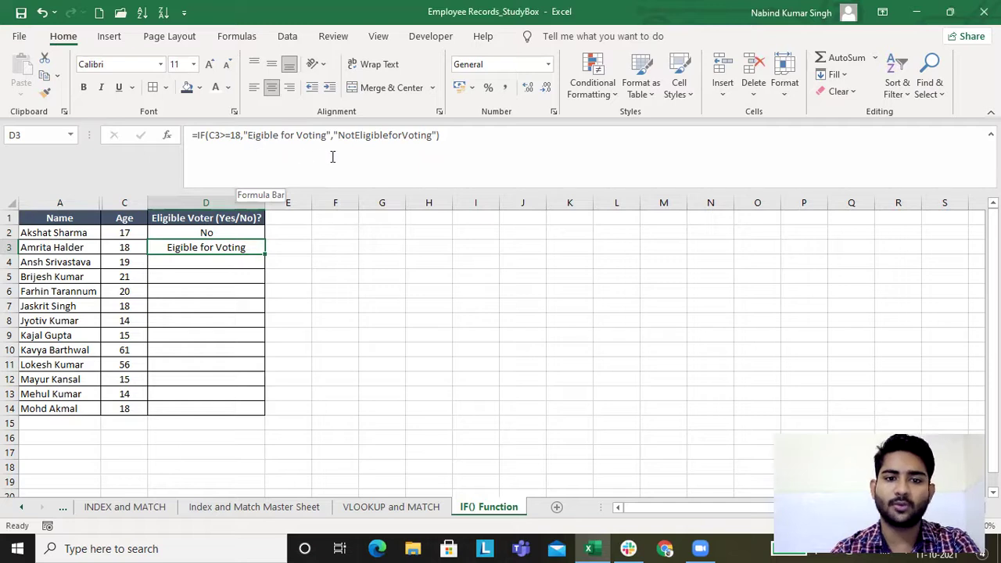
# Fix the spacing in the D3 result labels and commit the formula
pyautogui.click(358, 134)
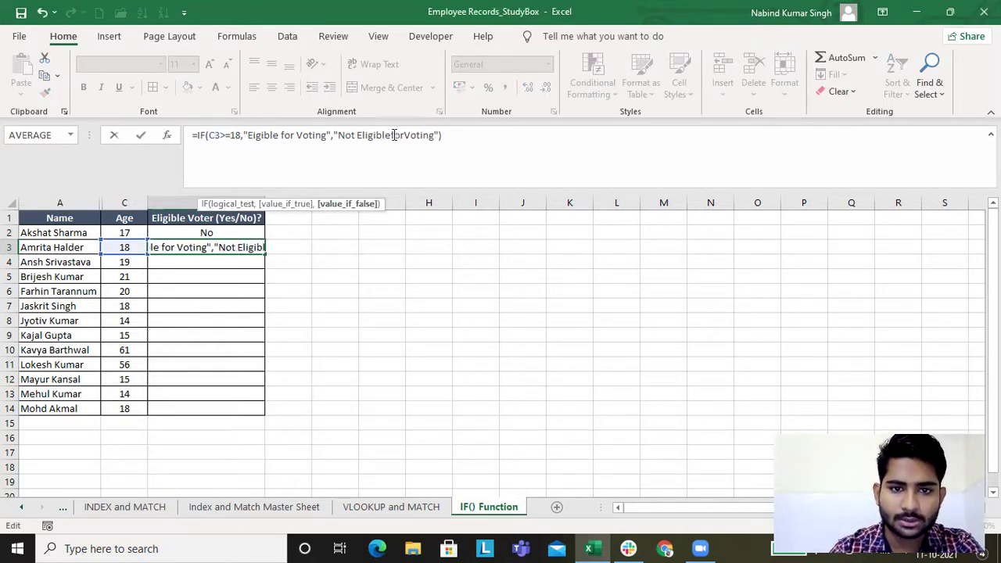
pyautogui.click(393, 135)
pyautogui.press('BackSpace')
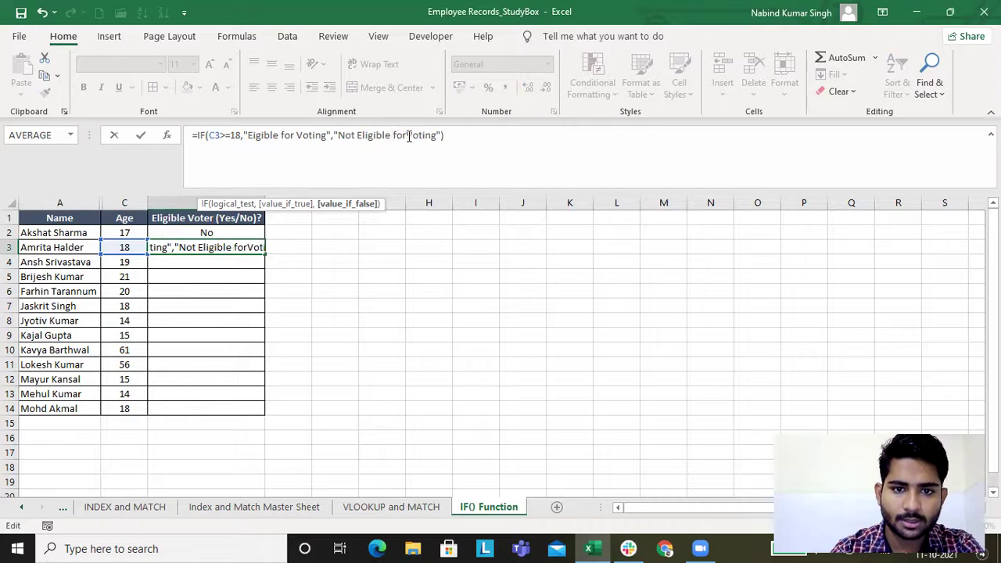
pyautogui.click(407, 136)
pyautogui.press('Return')
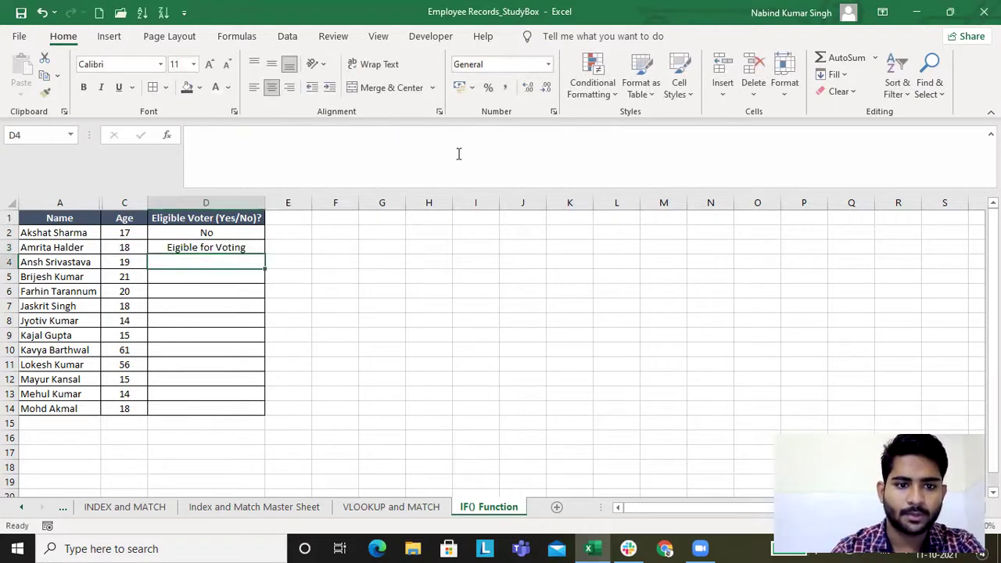
pyautogui.click(125, 249)
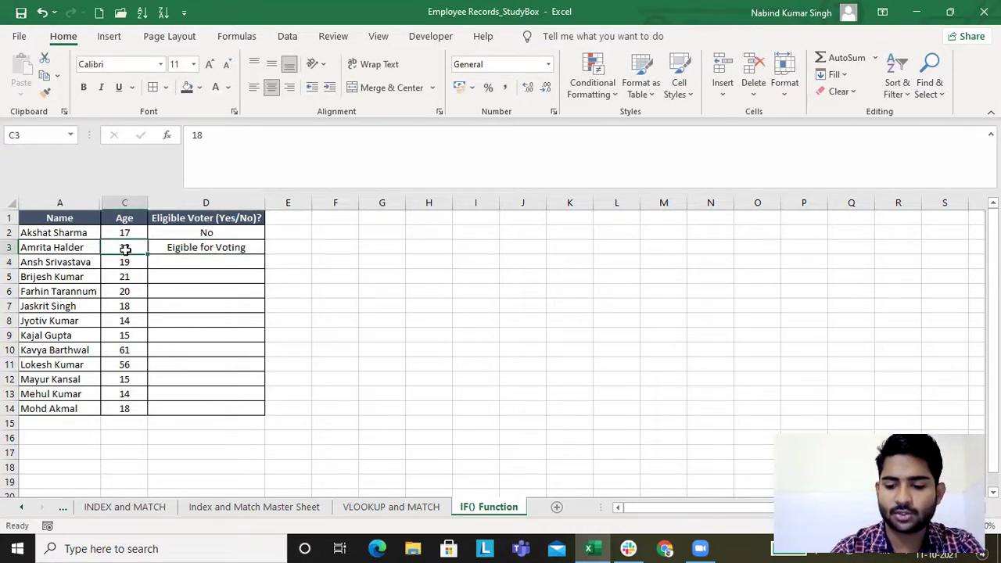
pyautogui.press('Right')
pyautogui.press('Down')
pyautogui.click(125, 249)
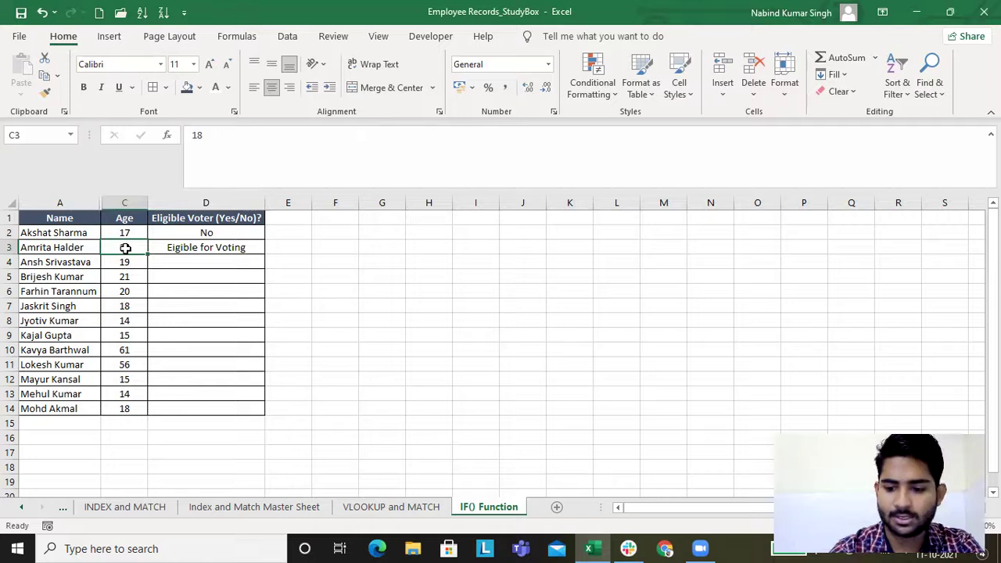
pyautogui.write('16')
pyautogui.press('Return')
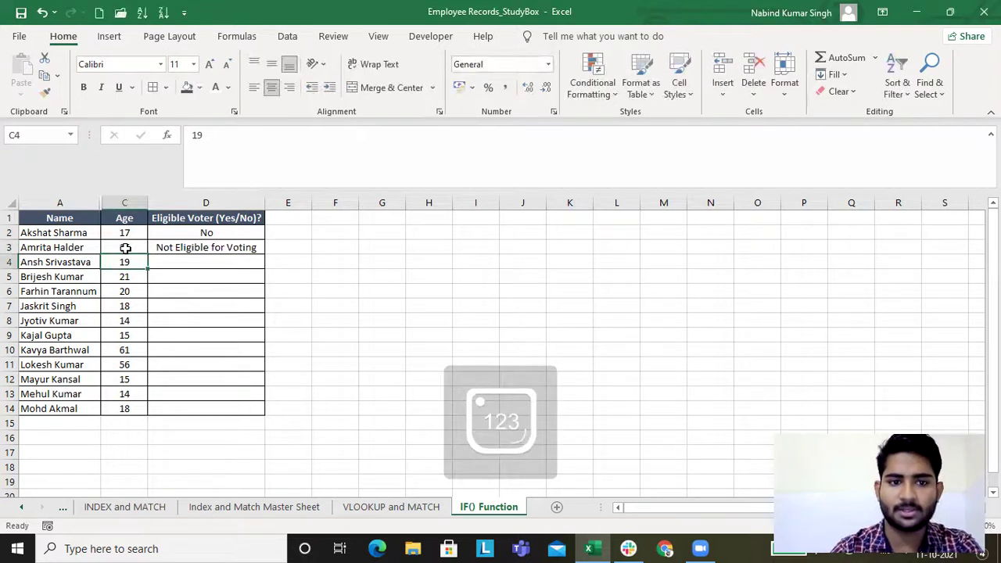
pyautogui.hotkey('ctrl', 'z')
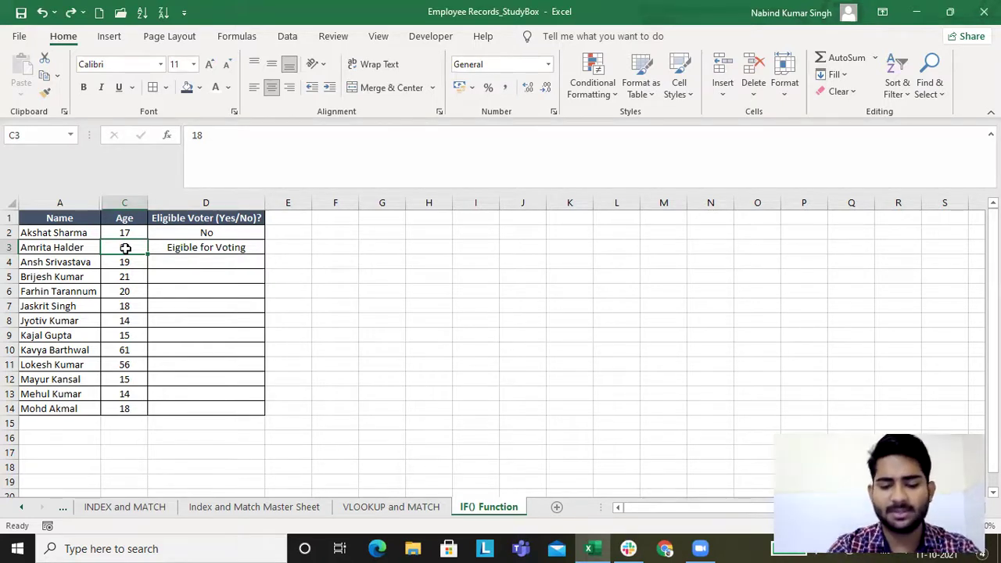
# Fill the D3 formula down through D14 with Ctrl+D
pyautogui.press('Right')
pyautogui.press('Up')
pyautogui.press('Up')
pyautogui.press('Down')
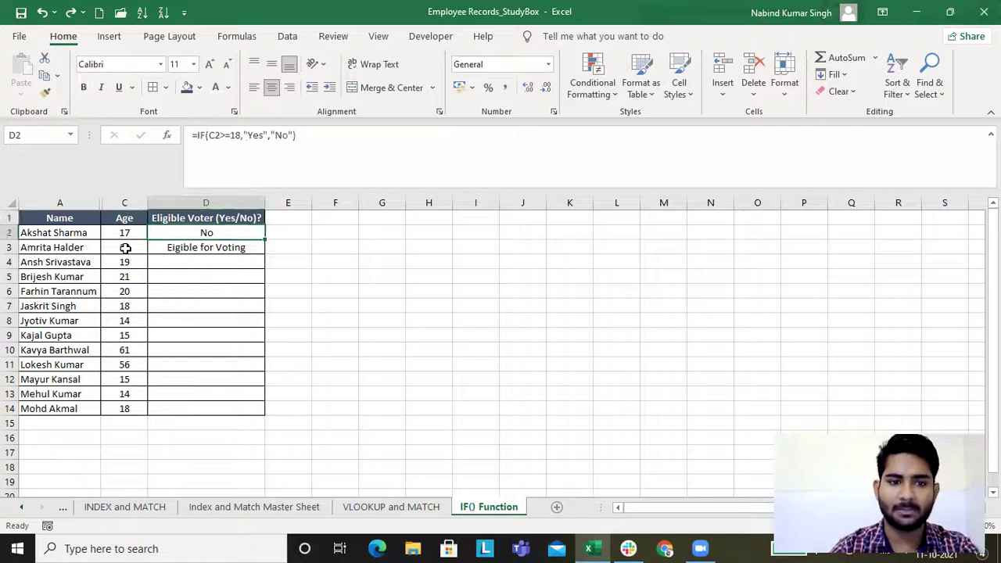
pyautogui.press('Down')
pyautogui.press('Left')
pyautogui.hotkey('ctrl', 'Down')
pyautogui.press('Right')
pyautogui.hotkey('ctrl', 'shift', 'Up')
pyautogui.hotkey('ctrl', 'd')
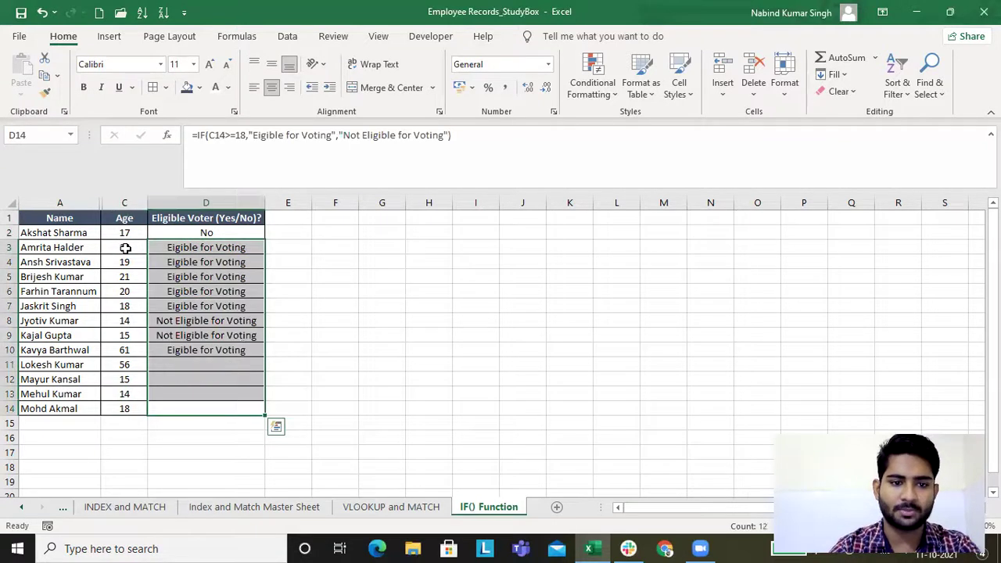
# Copy the D3 formula into D2
pyautogui.hotkey('ctrl', 'Up')
pyautogui.press('Down')
pyautogui.press('Down')
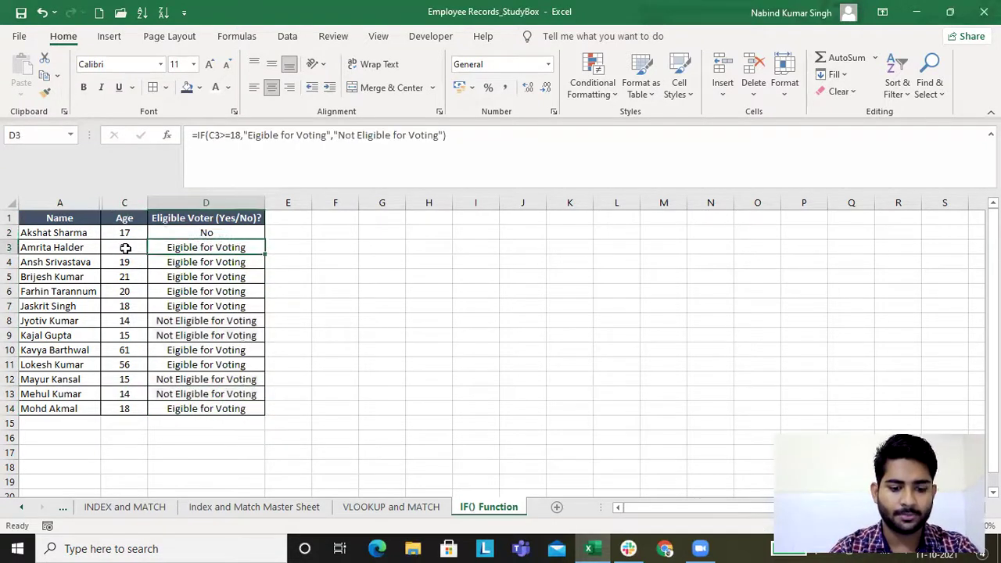
pyautogui.hotkey('ctrl', 'c')
pyautogui.press('Up')
pyautogui.hotkey('ctrl', 'v')
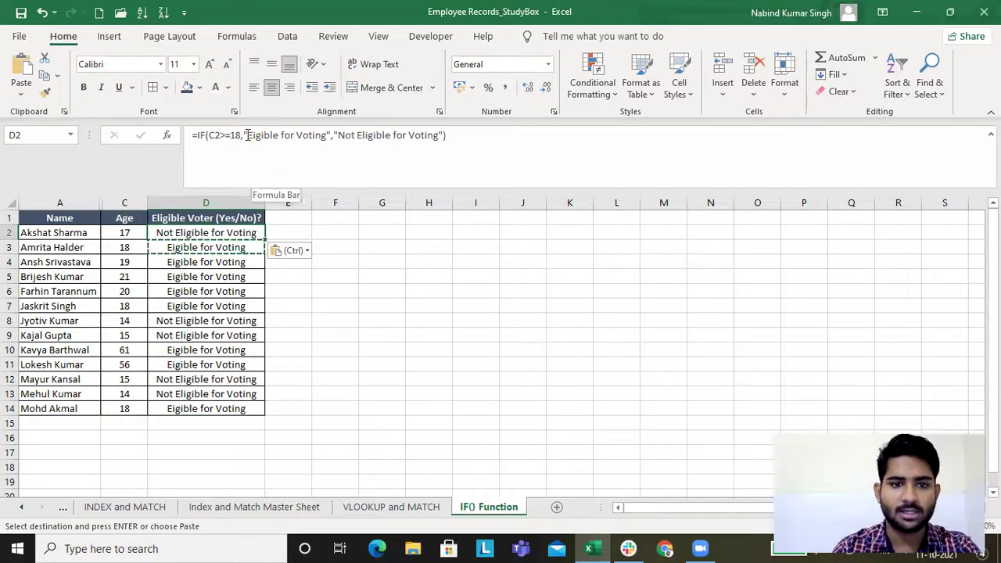
# Change D2's results to "Yes"/"No" and fill it down D2:D14
pyautogui.moveTo(247, 135); pyautogui.dragTo(328, 139)
pyautogui.write('Y')
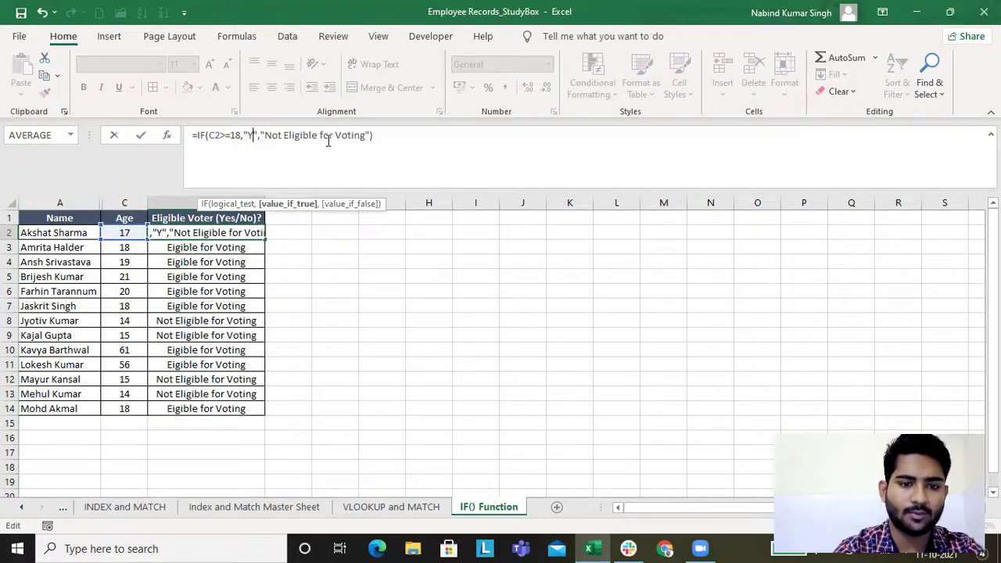
pyautogui.write('es')
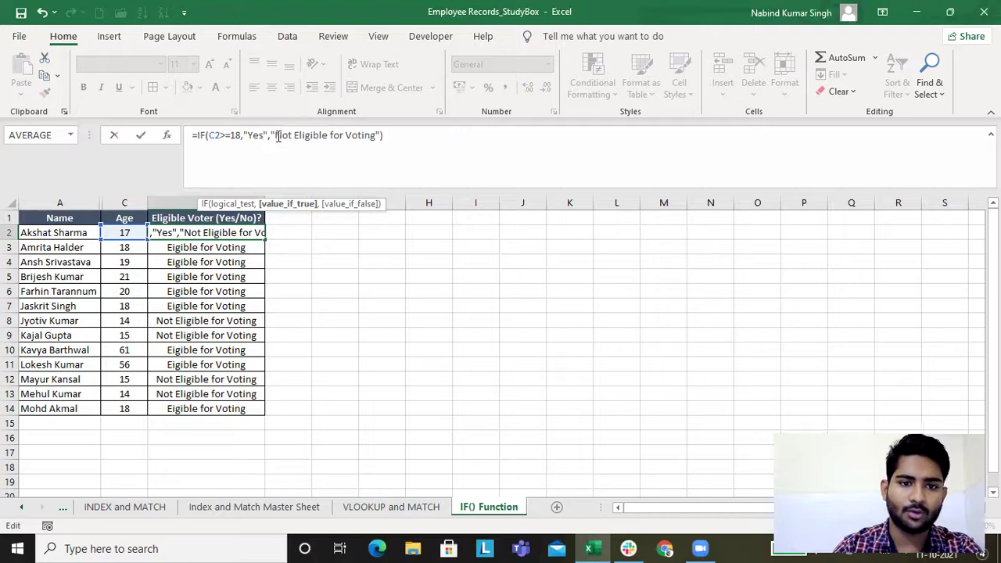
pyautogui.moveTo(279, 136); pyautogui.dragTo(371, 140)
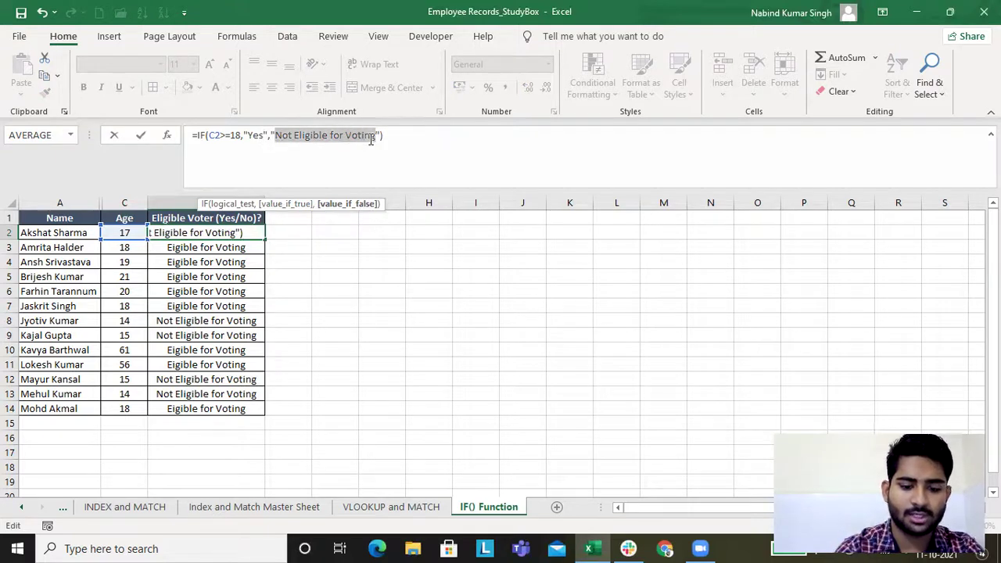
pyautogui.write('Noe')
pyautogui.press('Return')
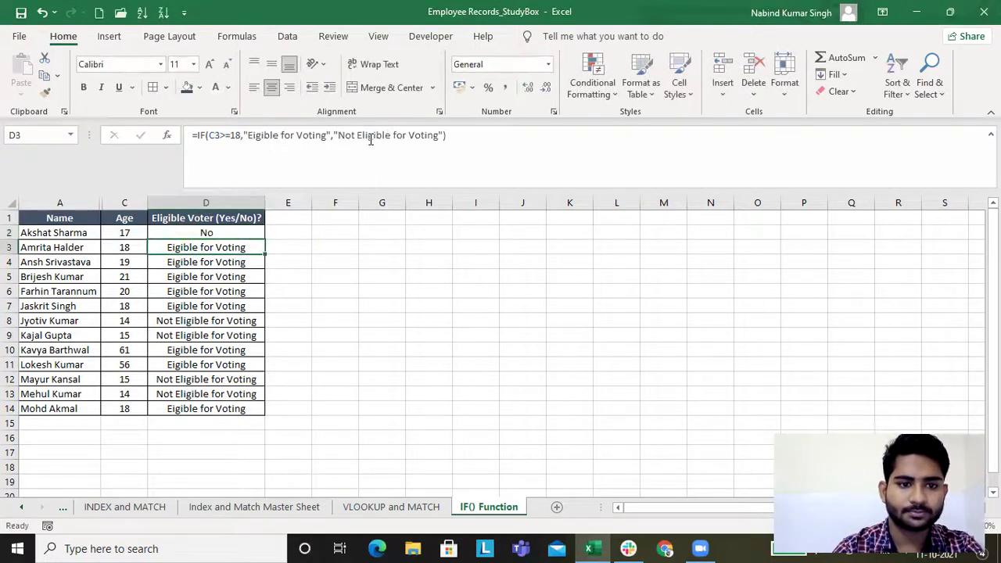
pyautogui.press('Up')
pyautogui.hotkey('ctrl', 'shift', 'Down')
pyautogui.hotkey('ctrl', 'd')
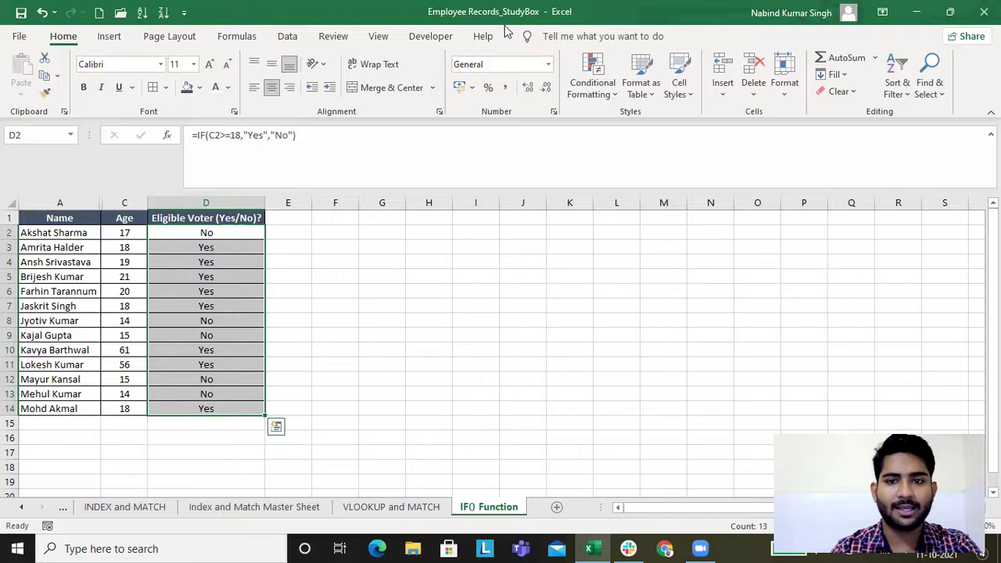